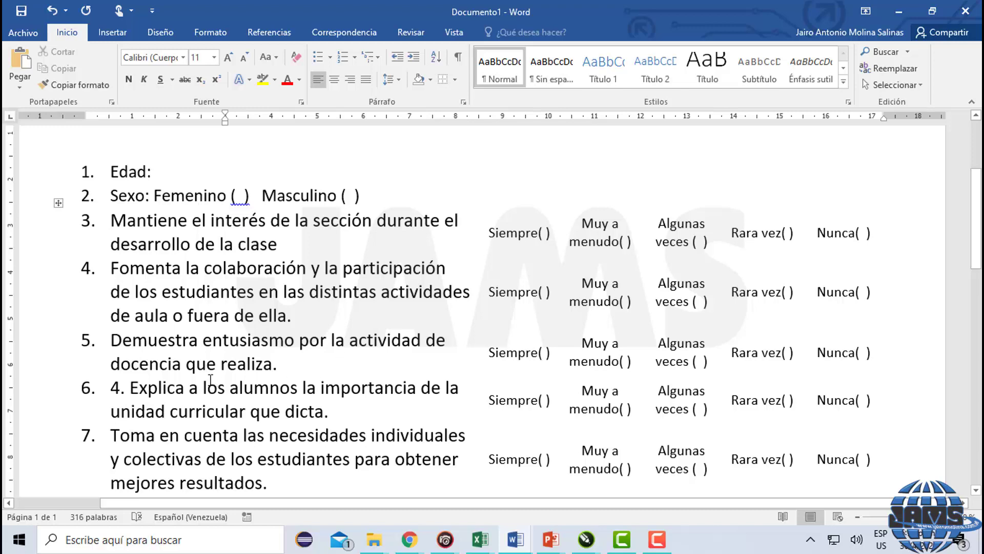
- Delete the stray "4." at the start of questionnaire item 6 so it begins with "Explica a los alumnos"
scroll(310, 346, down, 2)
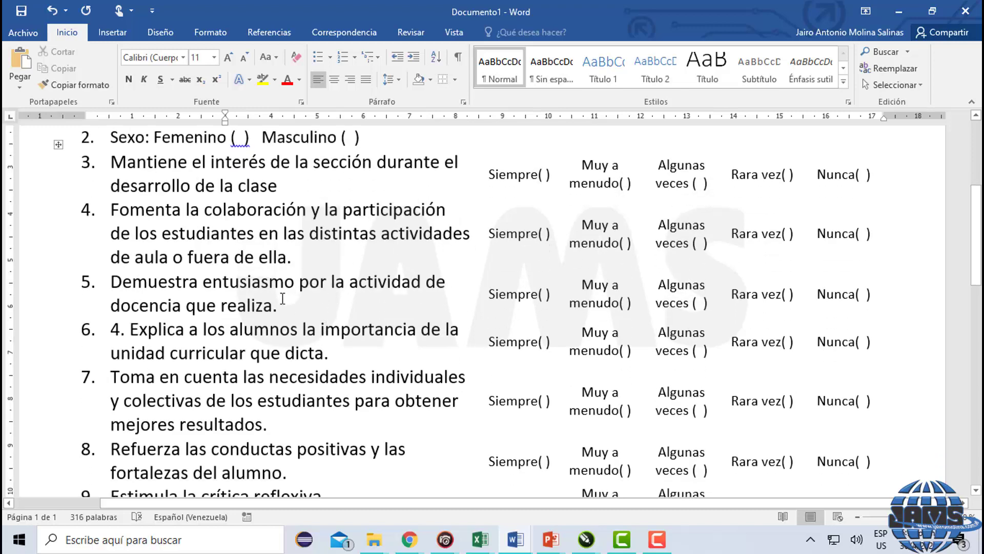
click(281, 305)
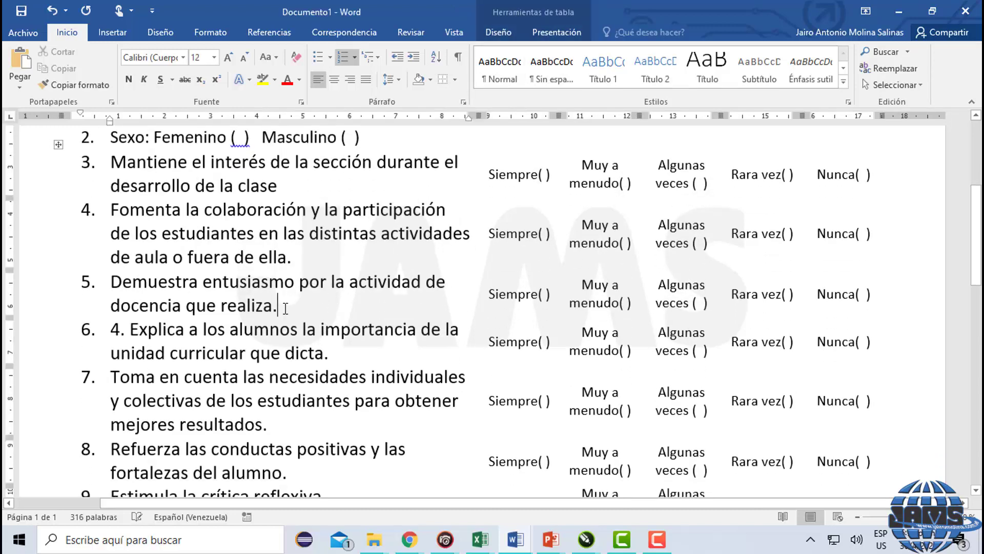
click(121, 329)
key(BackSpace)
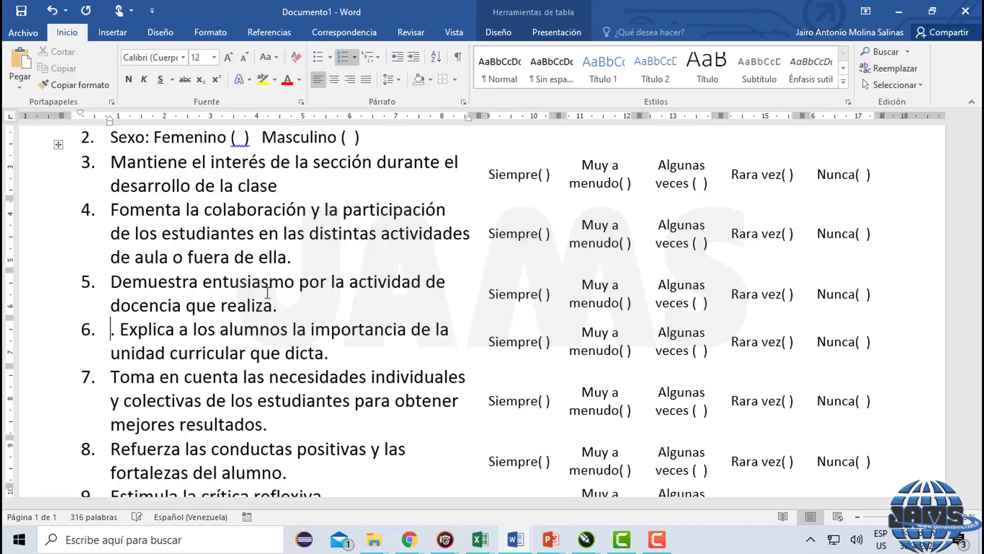
key(Delete)
key(Delete)
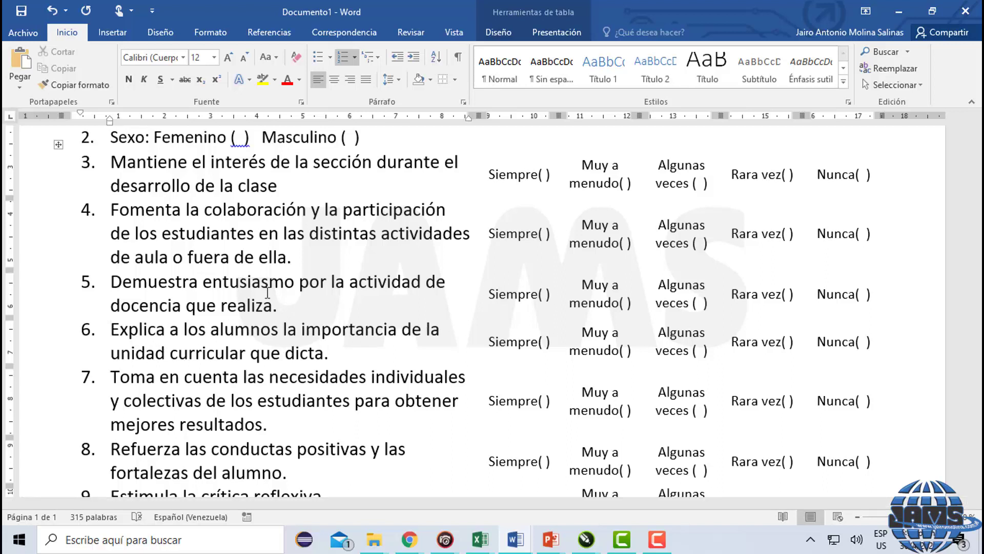
- Review the remaining questionnaire items through item 13 and return to the title
scroll(357, 347, down, 2)
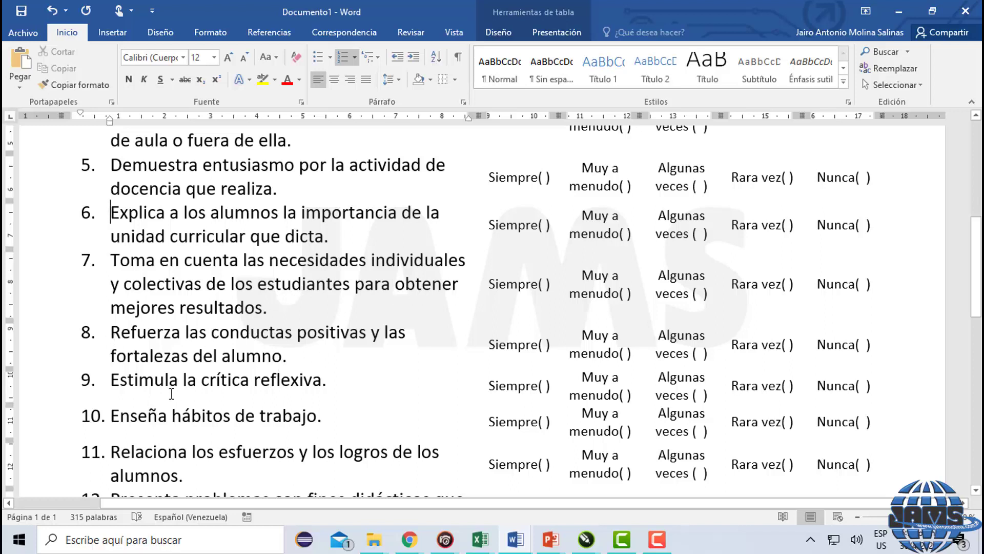
scroll(278, 389, down, 1)
scroll(277, 389, down, 3)
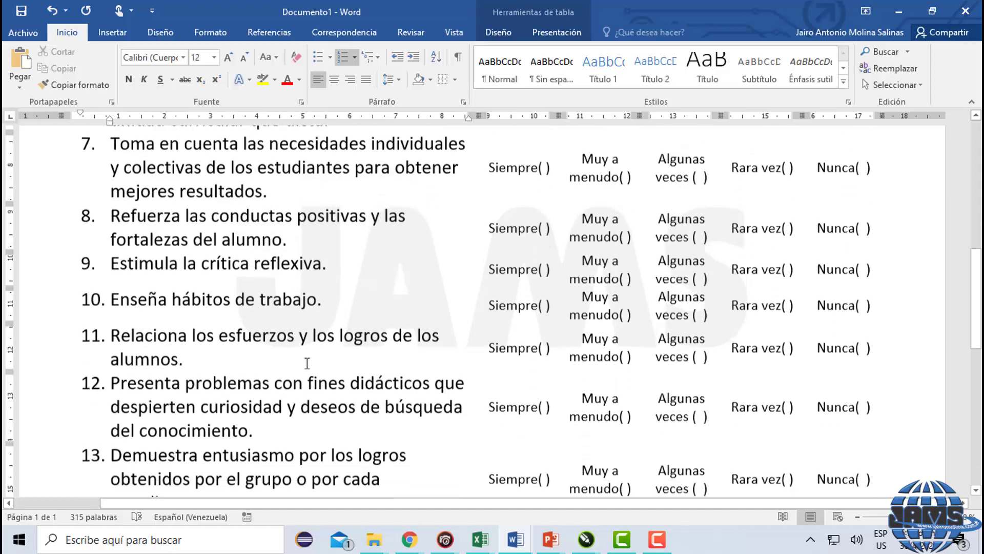
scroll(329, 308, down, 2)
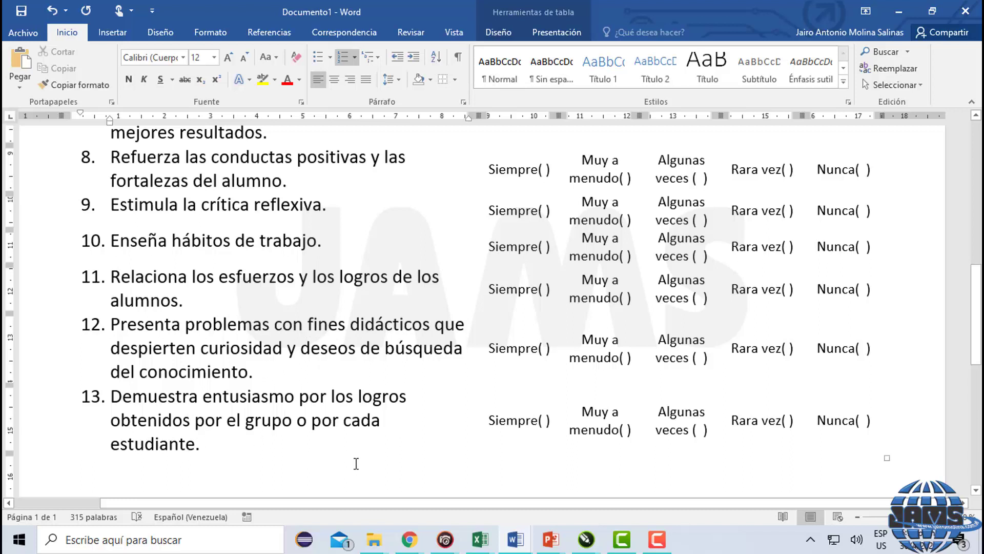
scroll(425, 433, up, 3)
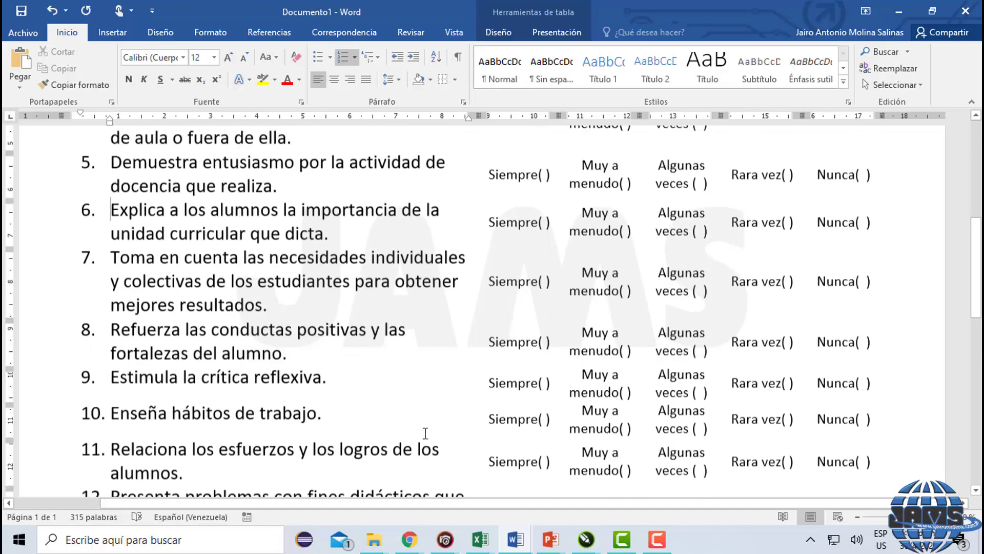
scroll(425, 433, up, 6)
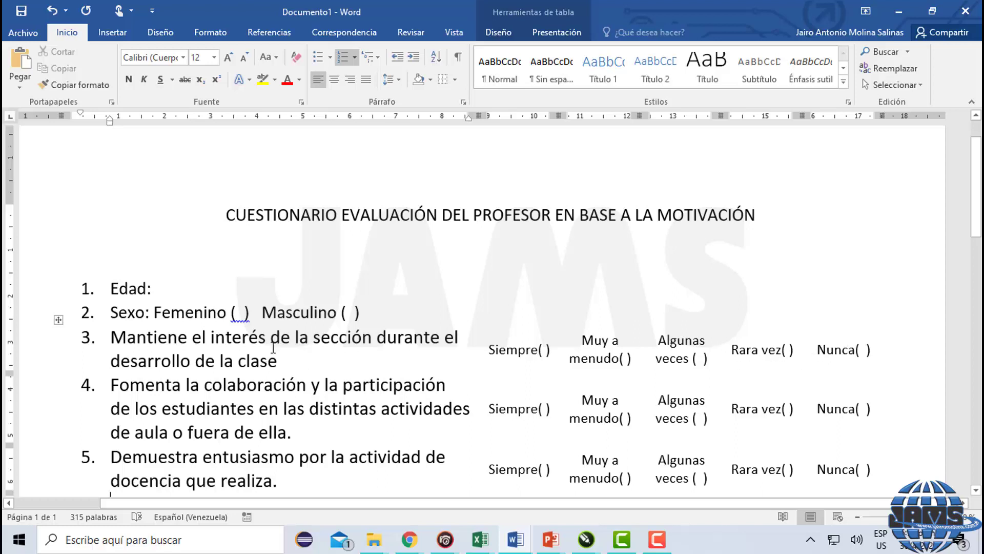
- Examine the two demographic items, Edad and Sexo, at the start of the questionnaire
drag(377, 315, 112, 288)
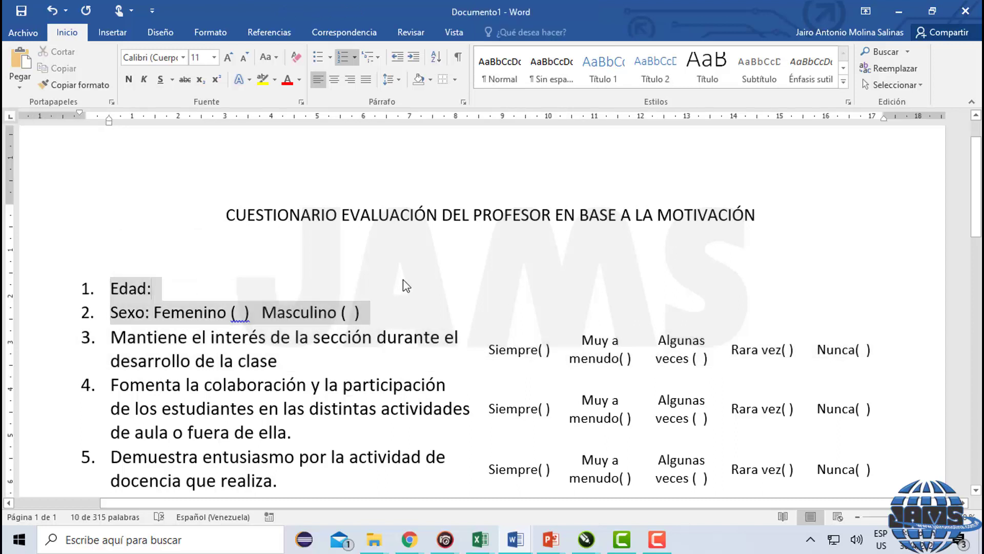
click(403, 280)
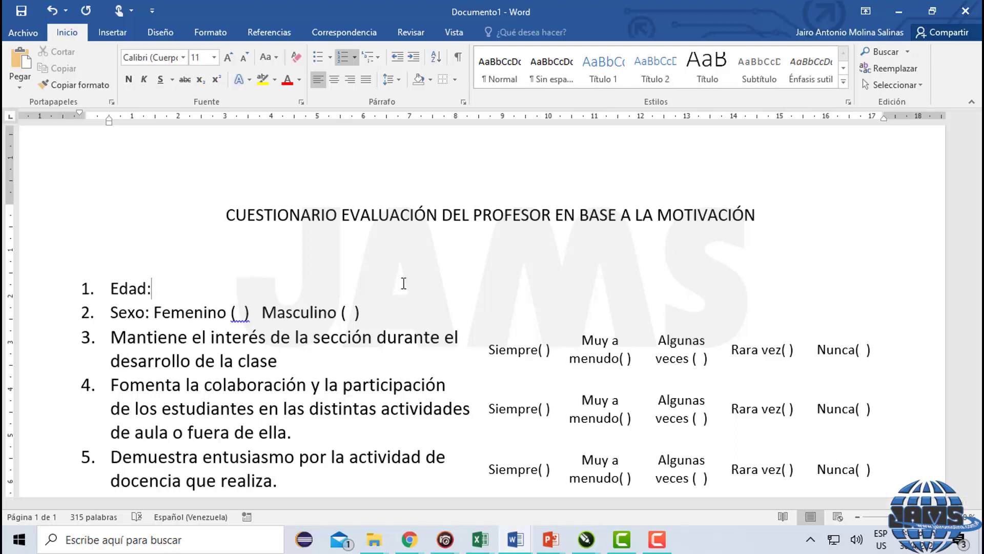
drag(380, 316, 122, 290)
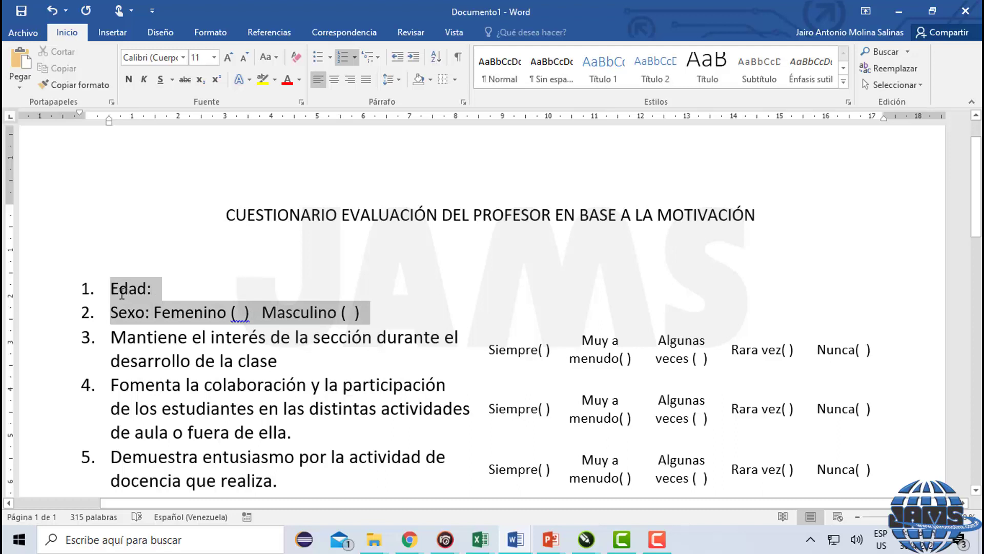
click(222, 290)
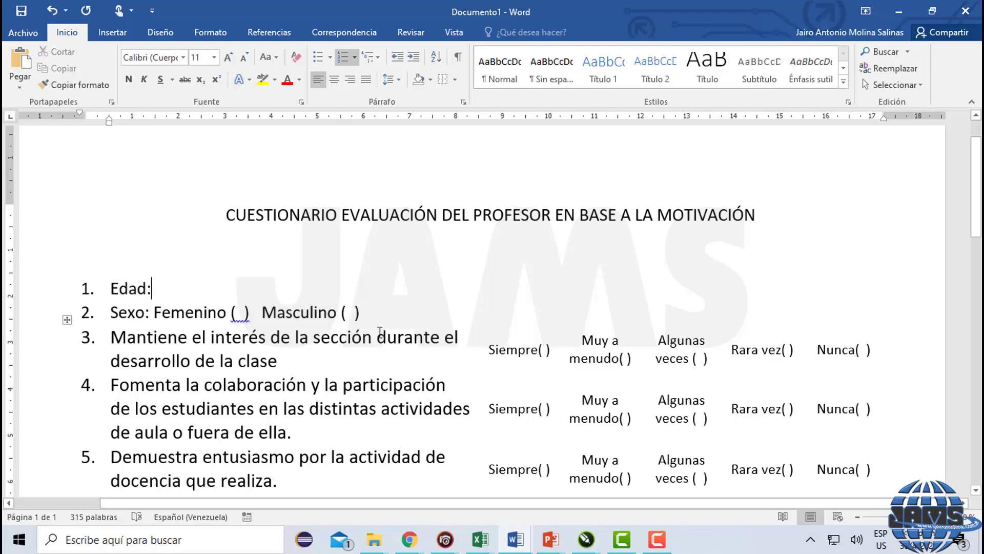
drag(362, 313, 176, 315)
click(476, 289)
drag(362, 314, 119, 291)
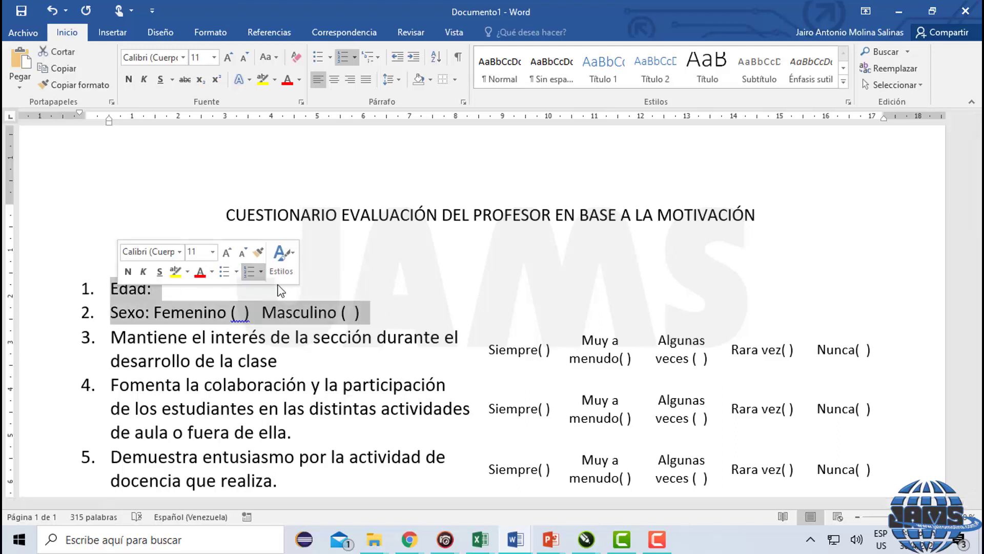
click(486, 285)
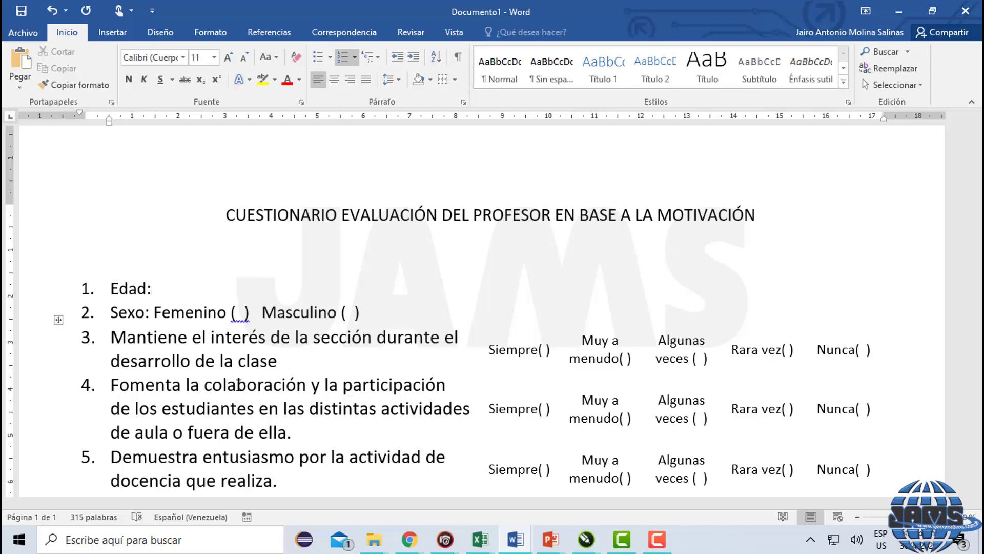
- Examine the motivation statements in items 3 to 13 as one group
scroll(238, 384, down, 2)
click(332, 351)
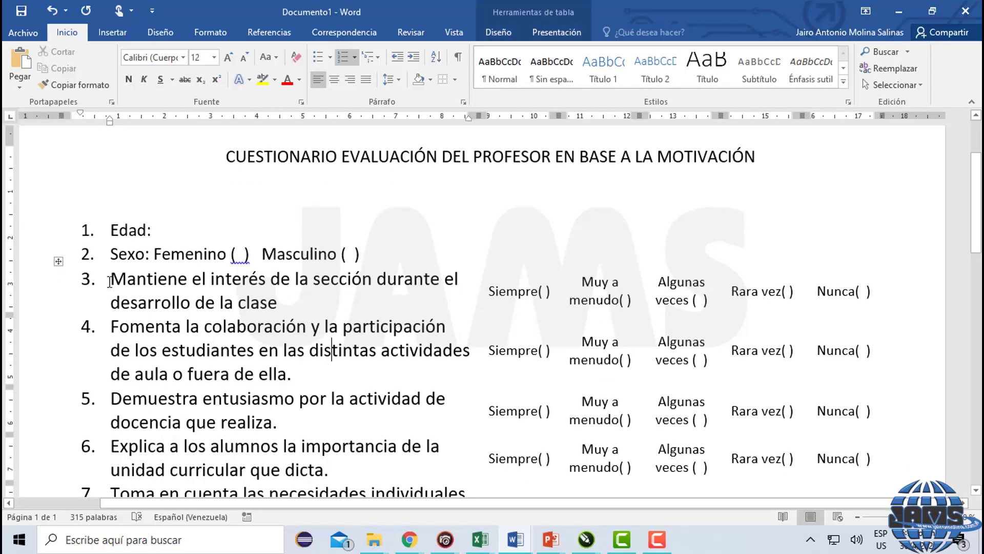
drag(109, 281, 223, 366)
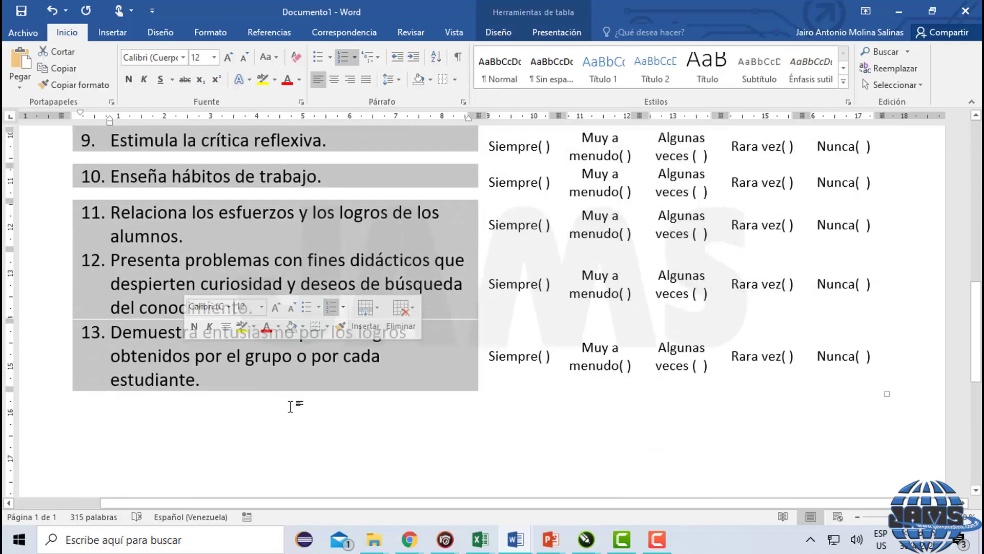
click(364, 439)
scroll(390, 430, up, 12)
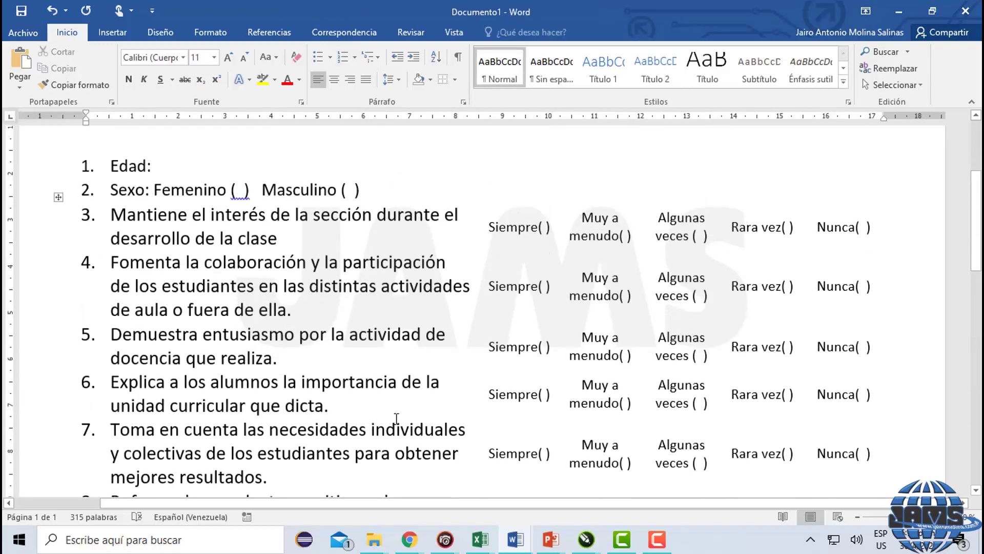
scroll(397, 418, up, 4)
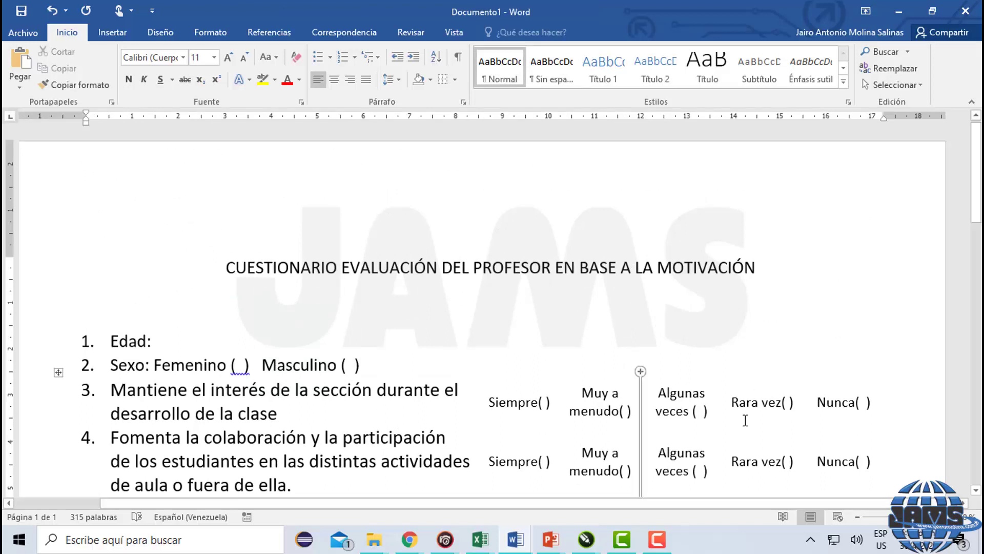
- Examine the five response options for item 3, from Siempre to Nunca
scroll(638, 410, down, 2)
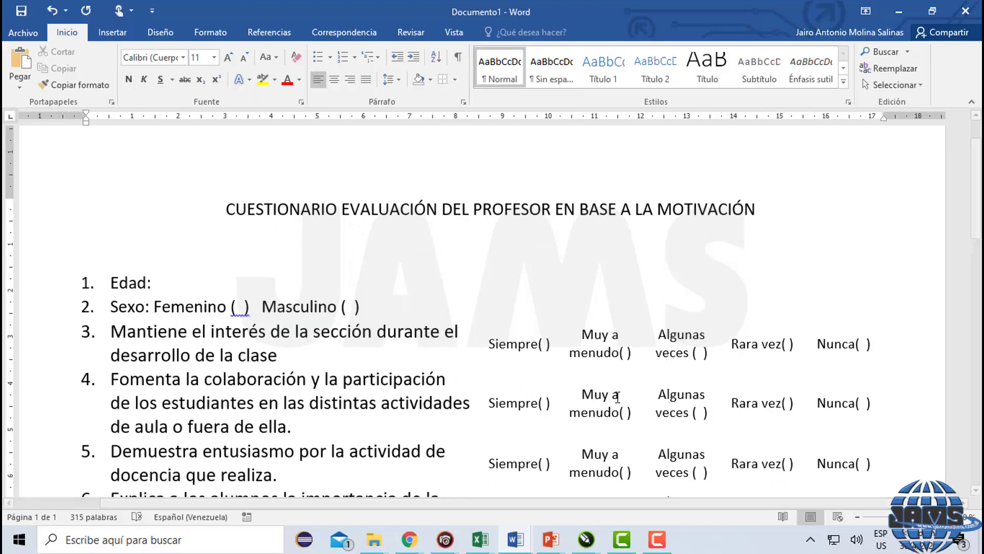
click(538, 342)
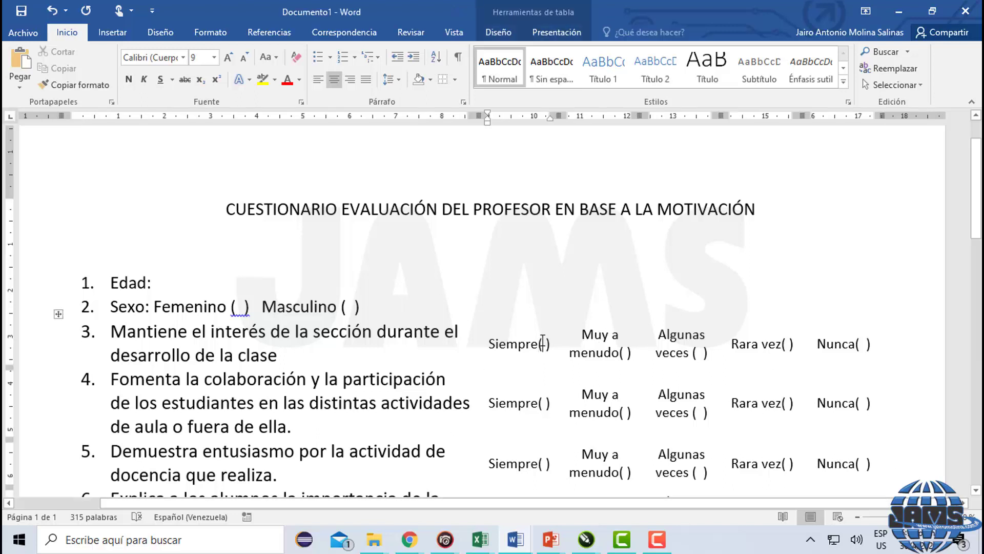
drag(552, 342, 500, 344)
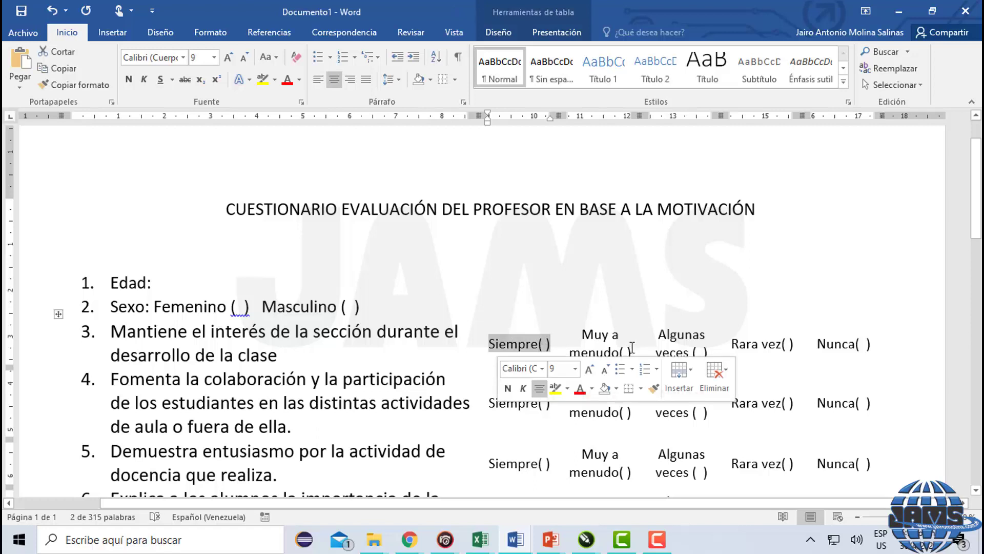
drag(632, 352, 581, 333)
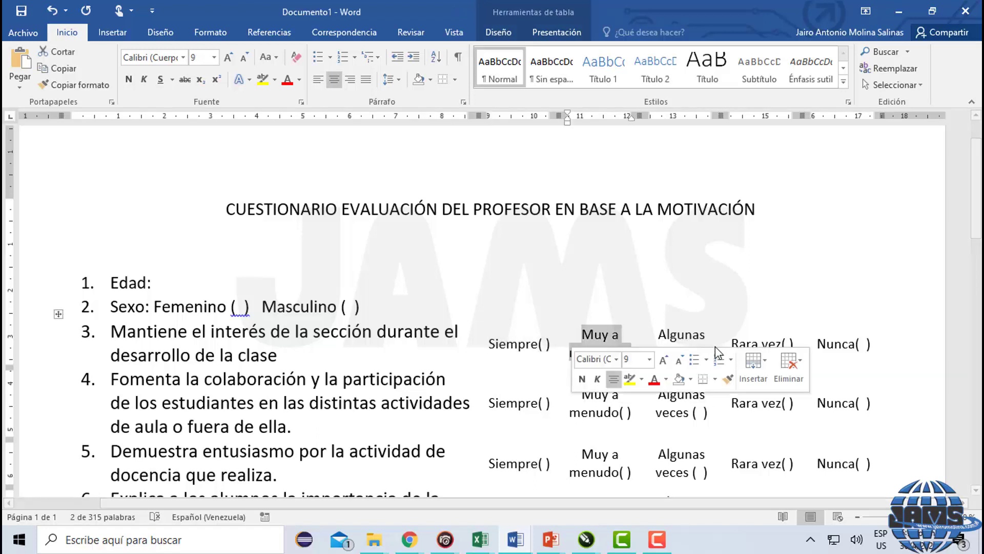
click(767, 343)
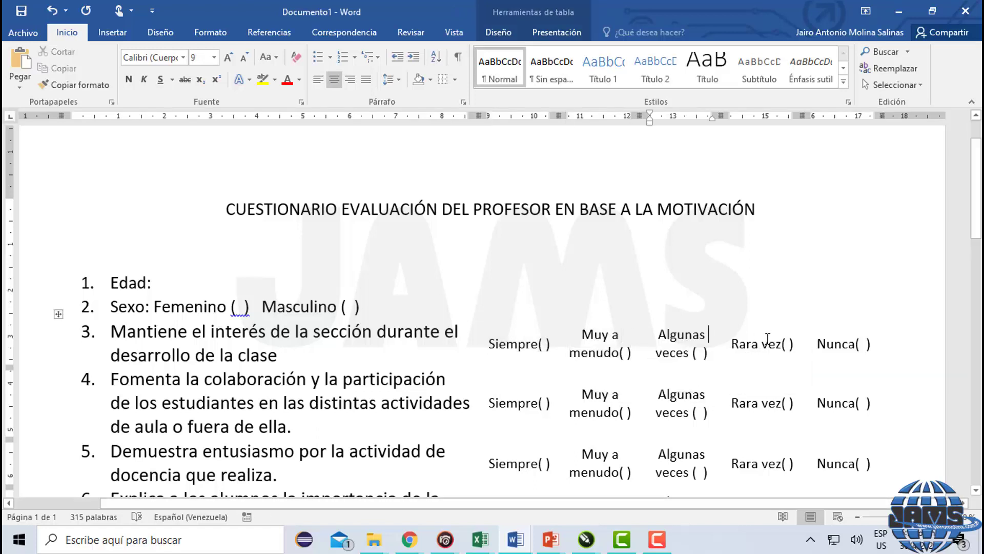
click(860, 345)
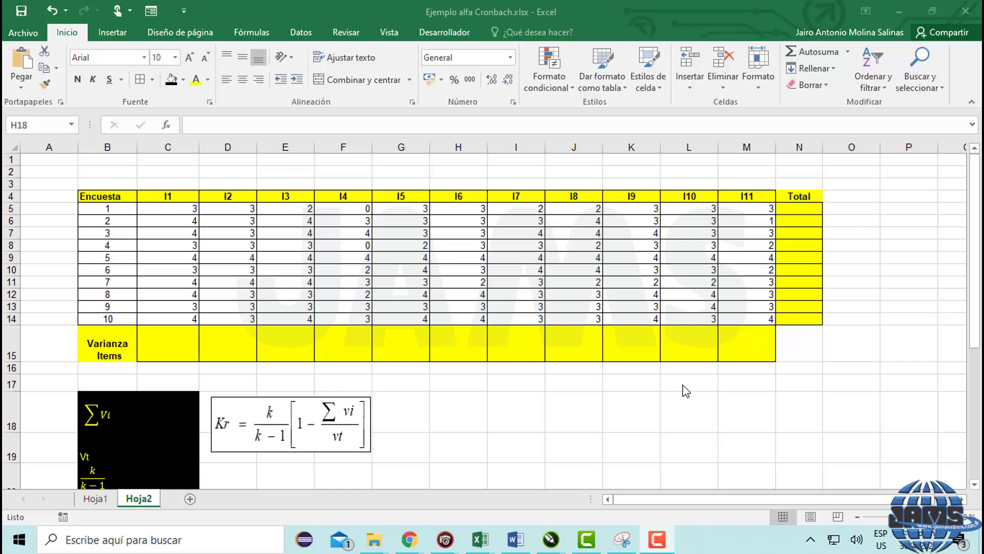
- Examine the first survey's score and the I1 item heading in the Excel workbook Ejemplo alfa Cronbach.xlsx
click(564, 416)
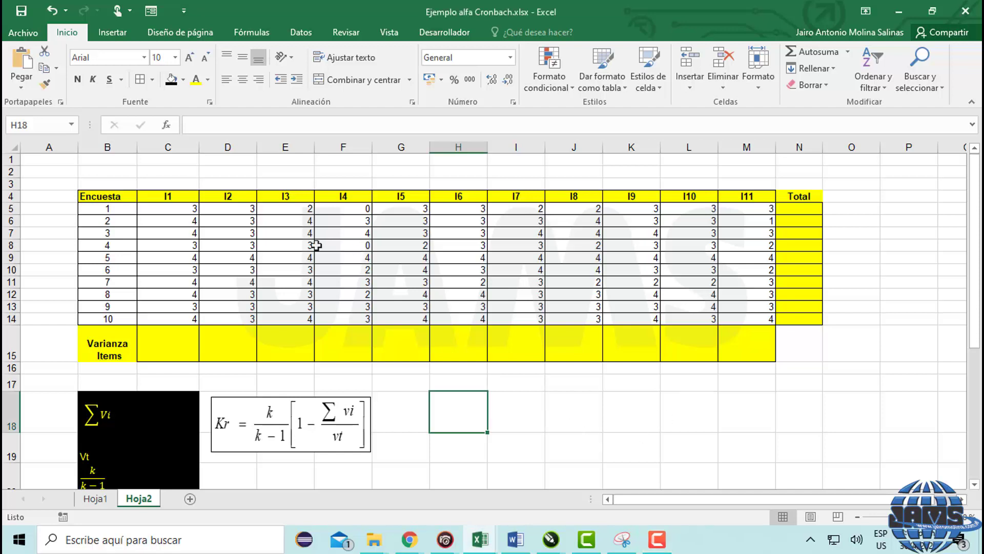
click(183, 206)
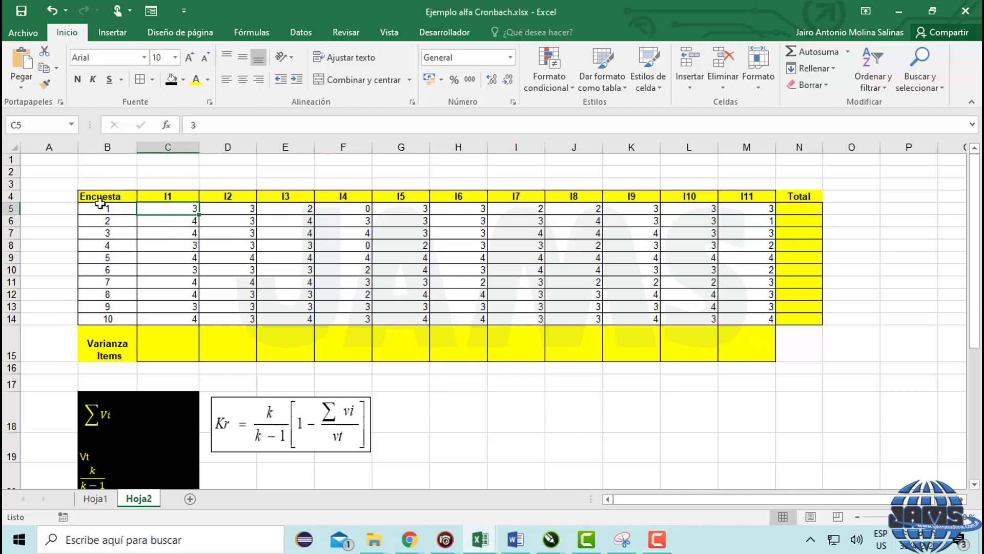
click(177, 197)
- Switch to the Word document EVALUACION DOCENTE.docx and check the motivation items and the numeric response scale in the instructions
click(517, 540)
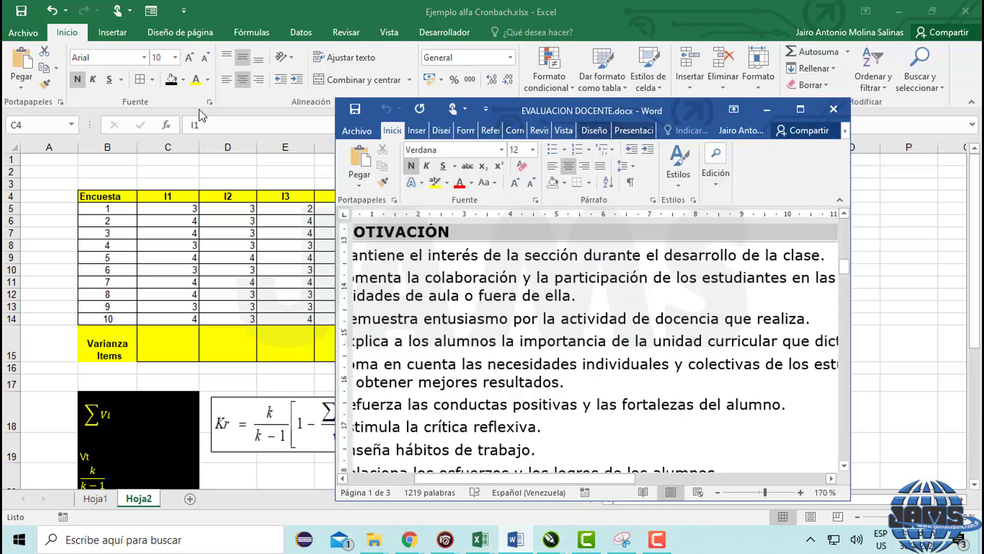
drag(592, 86, 279, 84)
click(485, 90)
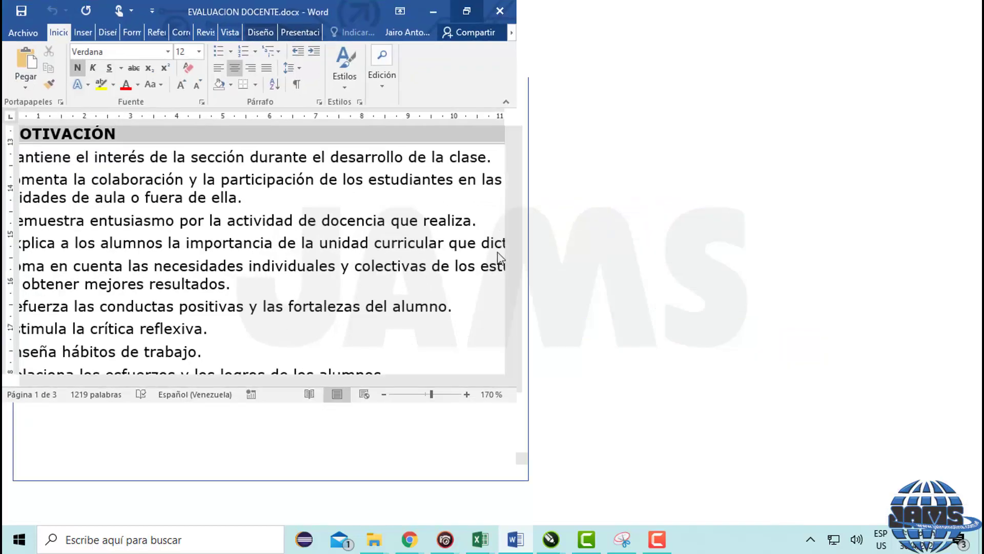
scroll(725, 235, up, 4)
scroll(244, 223, down, 3)
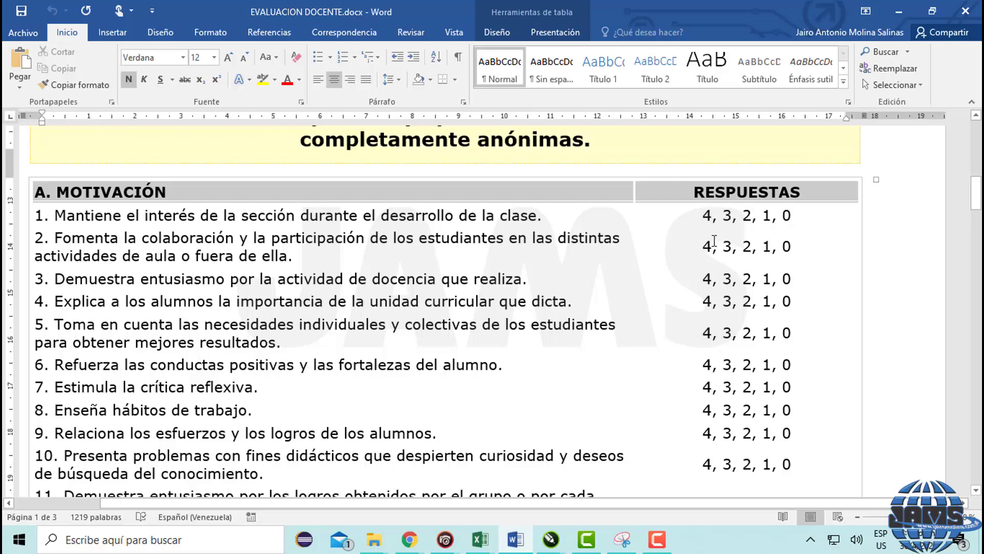
scroll(715, 196, up, 5)
scroll(700, 193, up, 4)
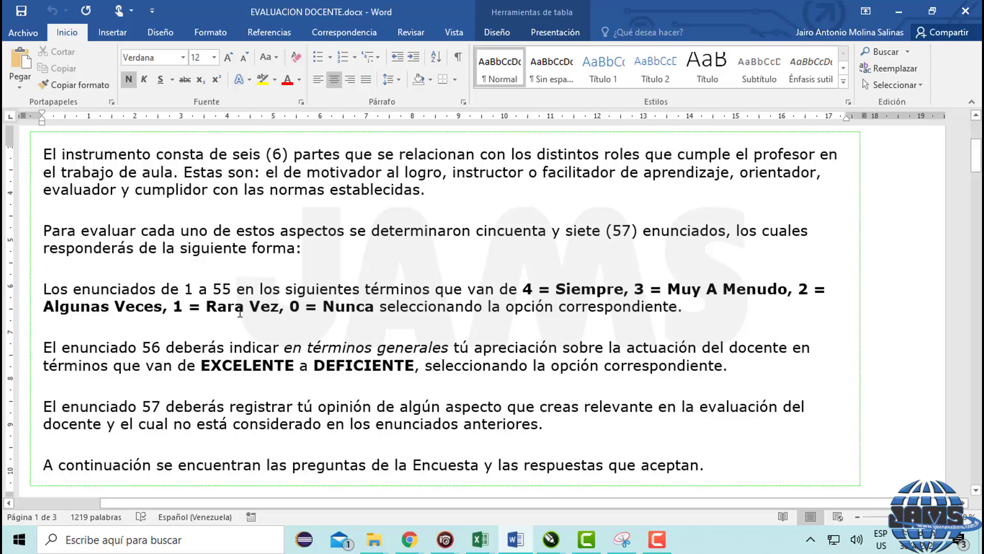
- Return to the Excel workbook and center the survey scores in C5:M14 horizontally
click(899, 13)
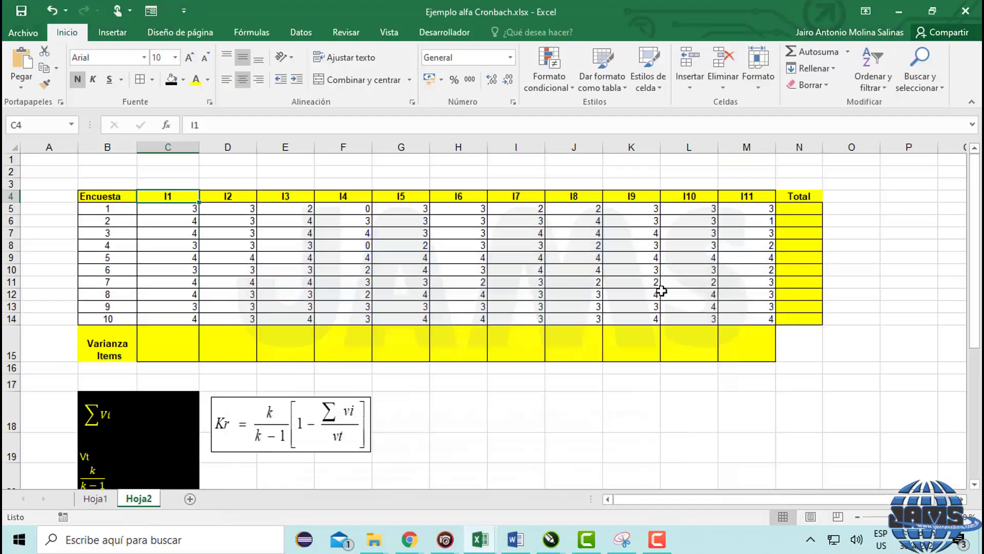
drag(169, 207, 807, 205)
click(320, 294)
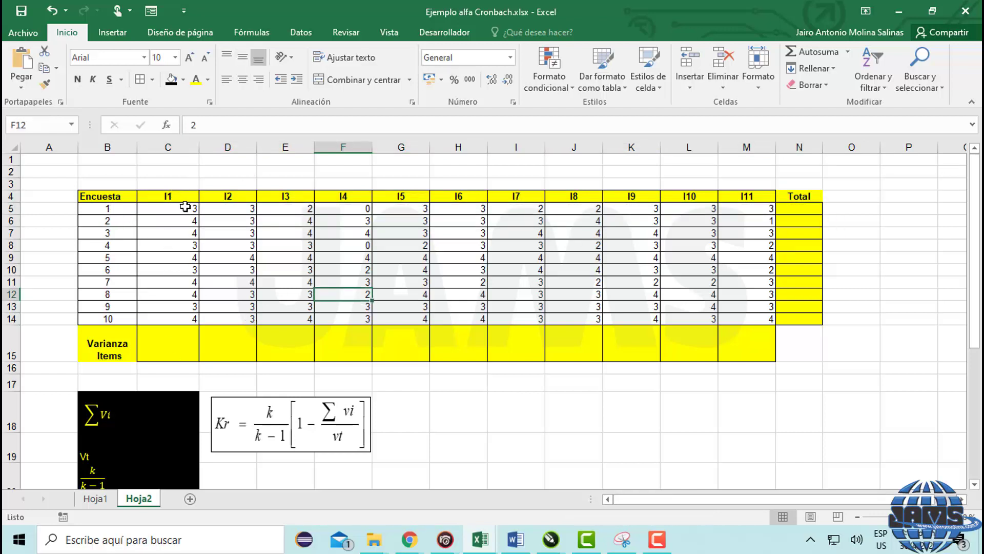
drag(183, 206, 744, 317)
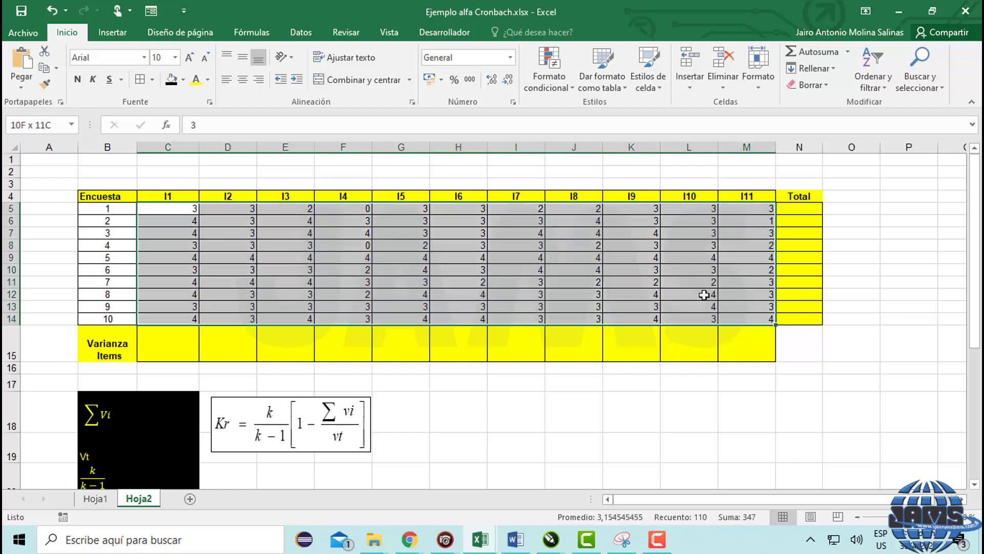
click(245, 81)
click(204, 242)
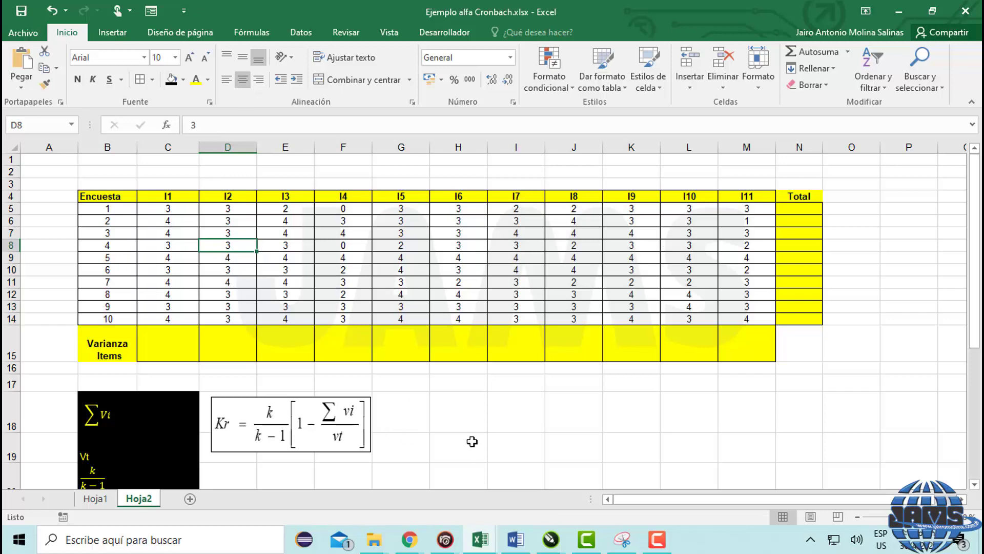
- Examine the Kr formula and the block of calculation labels from ΣVi to ∝ below the survey table
scroll(517, 427, down, 1)
scroll(655, 393, down, 2)
scroll(654, 393, up, 1)
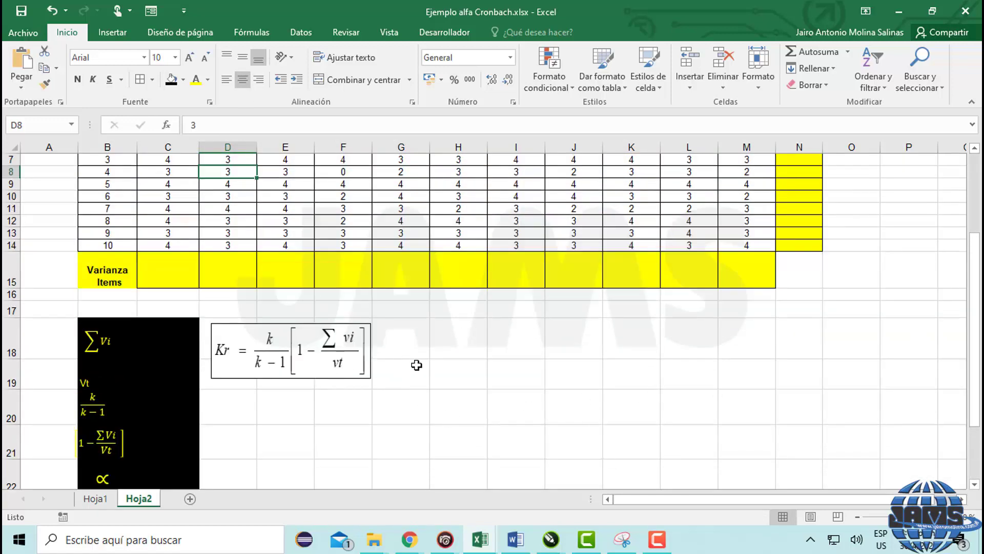
click(345, 378)
click(449, 410)
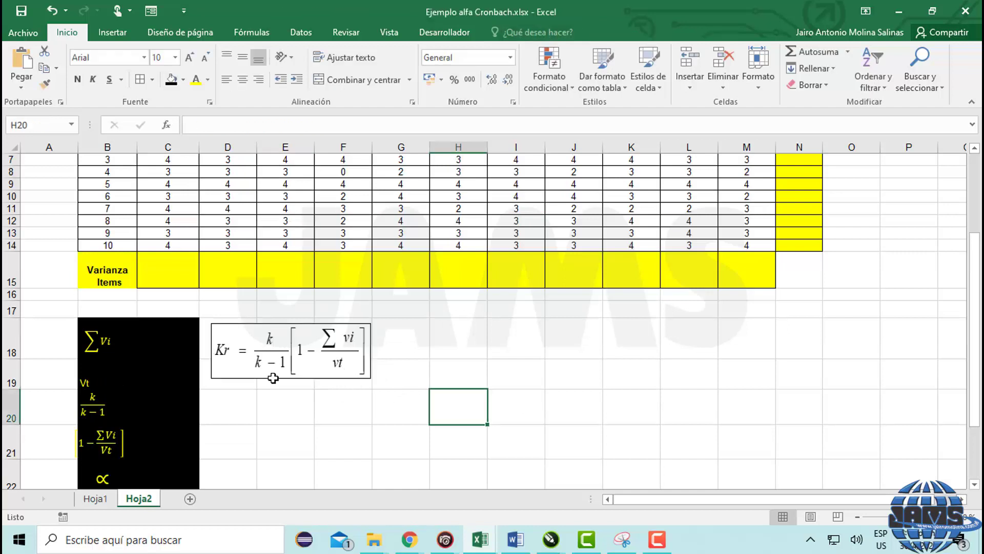
scroll(273, 378, down, 1)
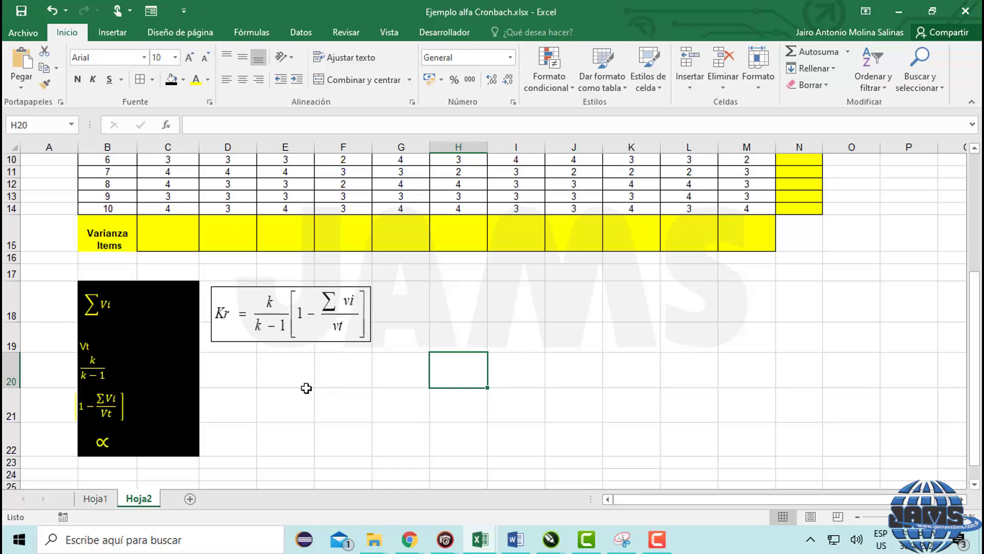
click(135, 308)
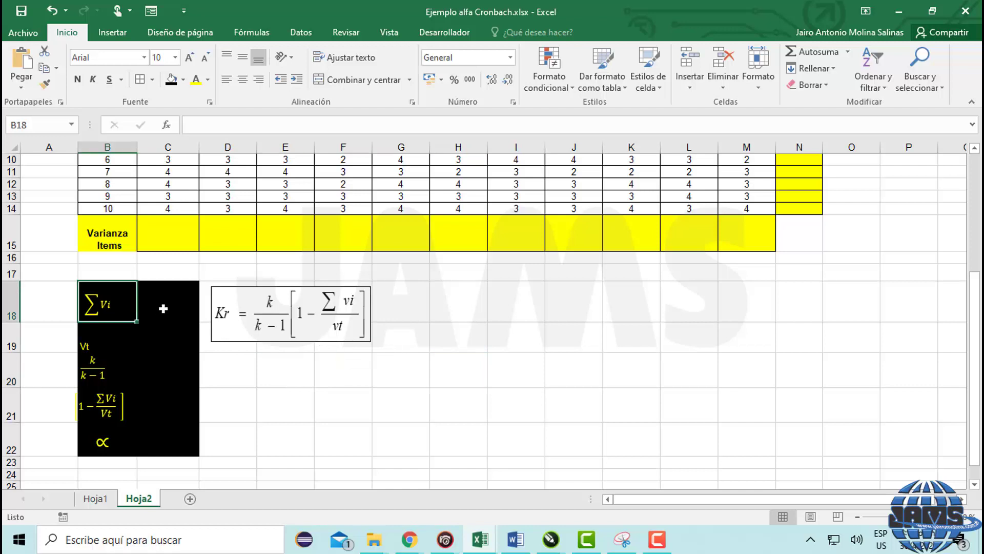
click(163, 308)
scroll(143, 358, up, 1)
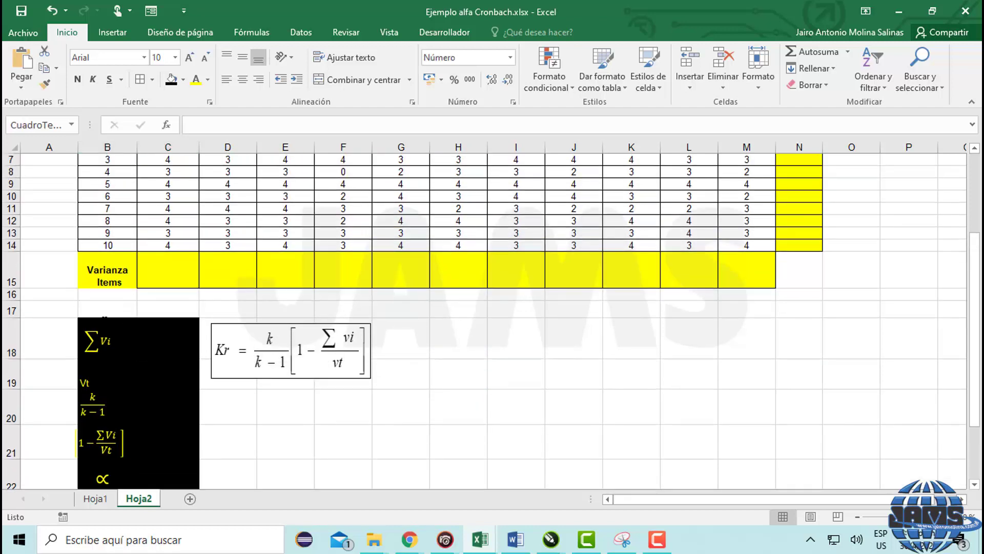
- Extend the black fill over B17:C18 and color the k label in B17 yellow
click(134, 308)
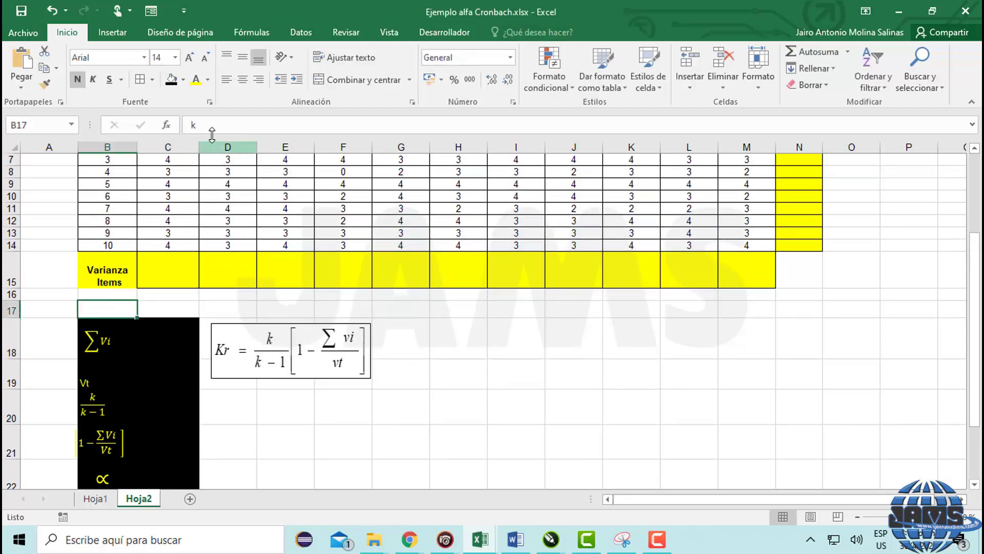
drag(100, 306, 177, 336)
click(171, 80)
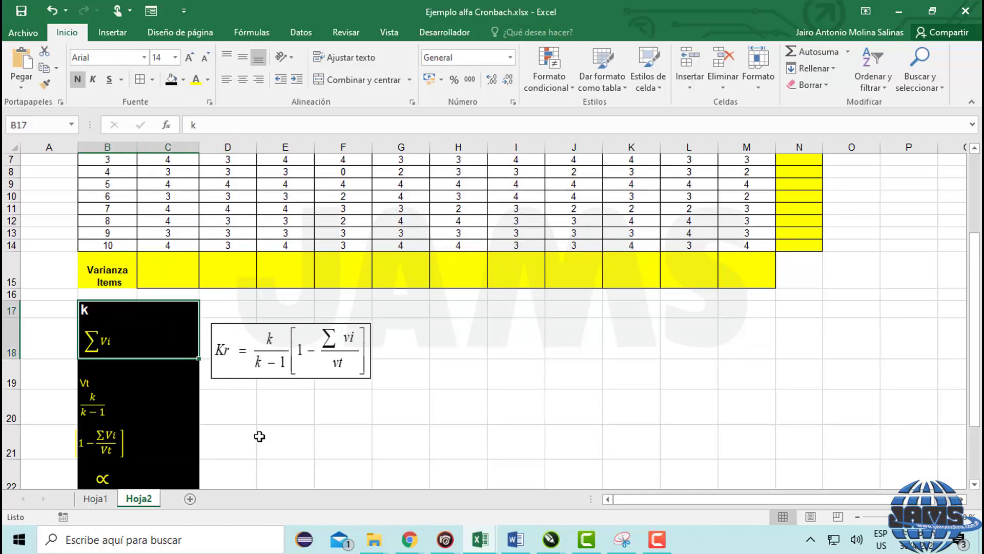
click(324, 442)
click(86, 308)
click(196, 79)
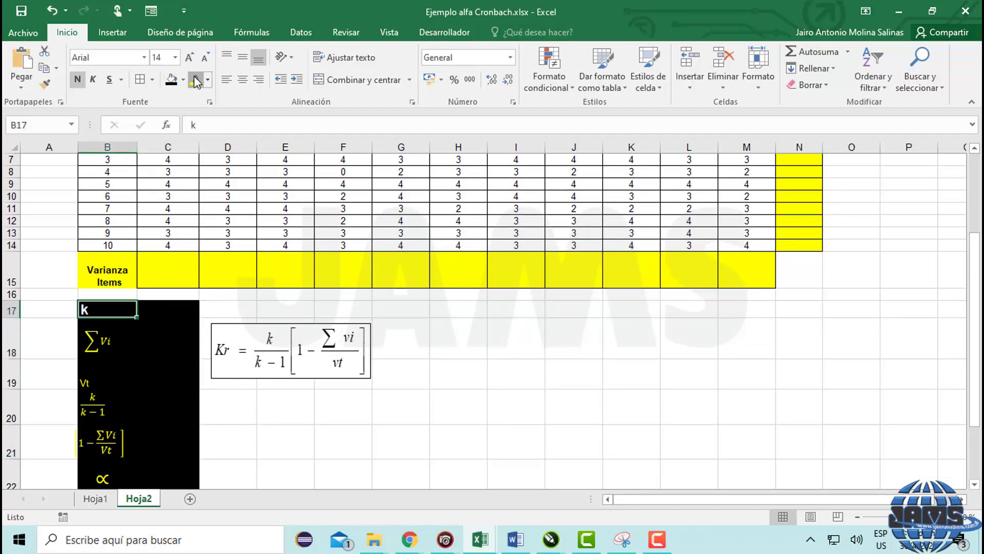
- Calculate k in C17 by counting the survey numbers with =CONTAR(B5:B14)
click(167, 309)
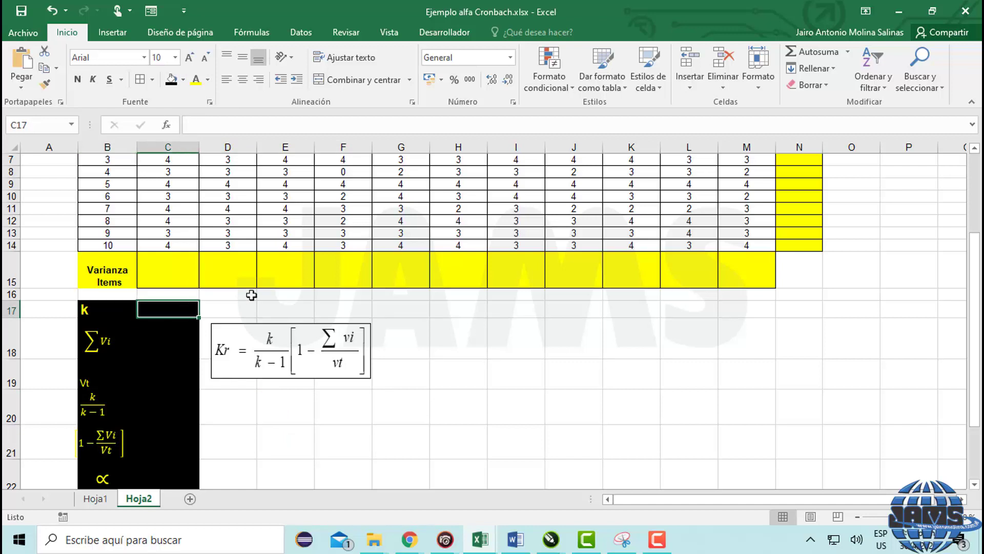
text(=conta)
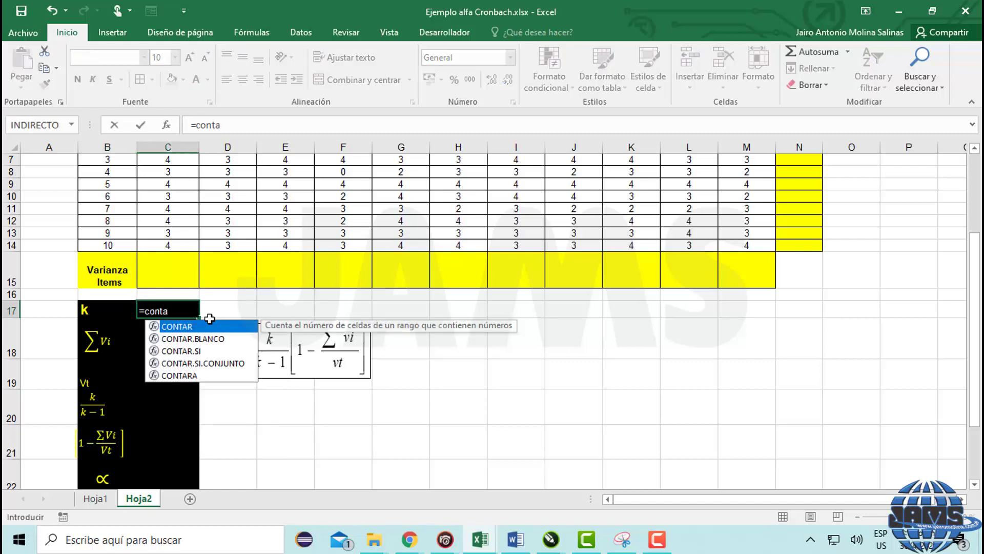
double_click(152, 328)
scroll(155, 335, up, 2)
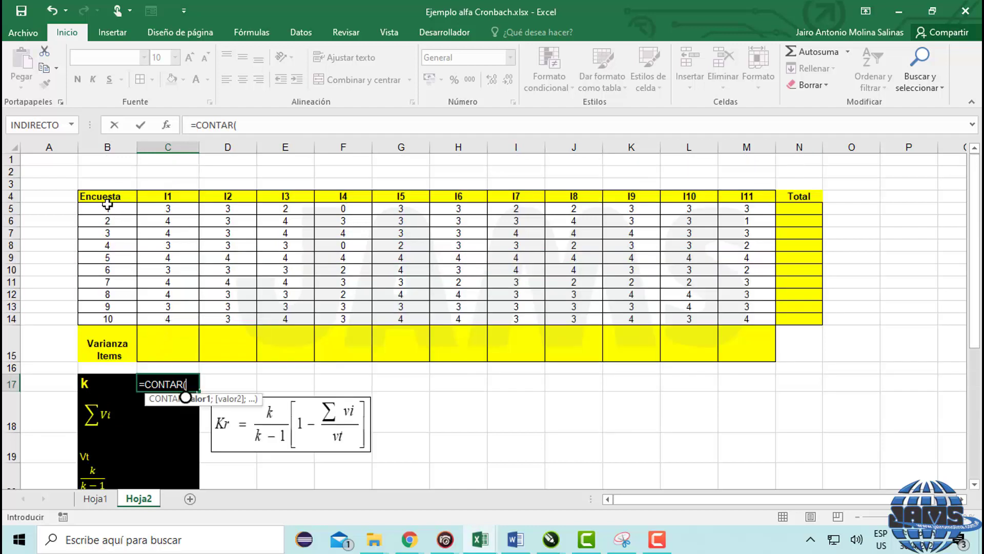
drag(107, 204, 117, 315)
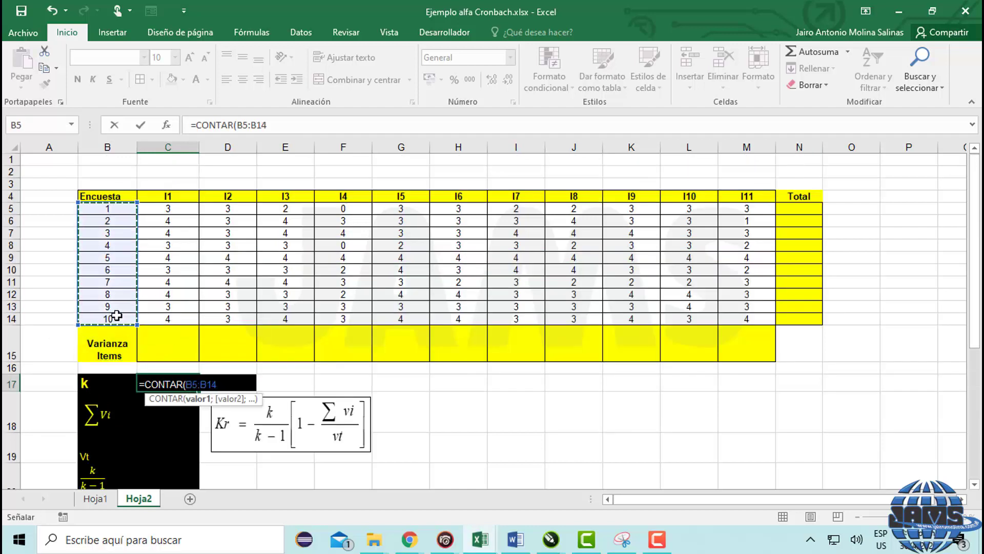
key(Return)
click(186, 379)
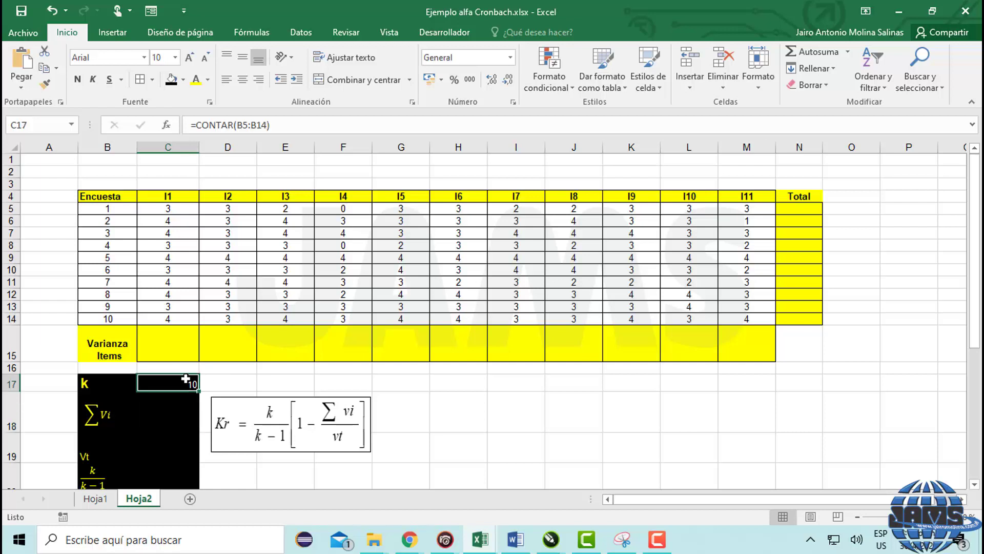
- Color the text of C17:C22 yellow and move the Kr formula farther right, over columns F to H
drag(186, 382, 184, 433)
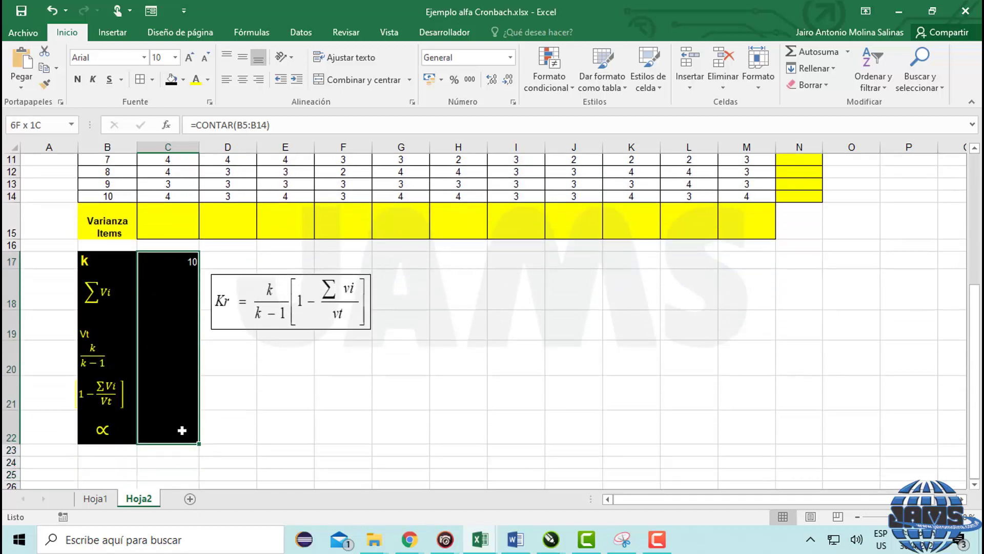
click(367, 288)
drag(422, 287, 547, 287)
click(285, 357)
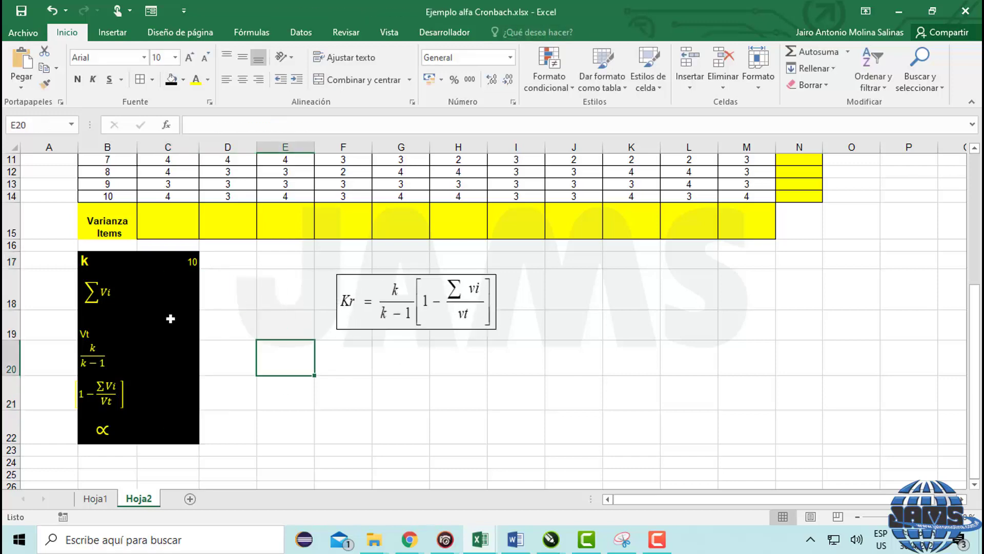
- Calculate the variance of item I1 in C15 with the VAR function over C5:C14
scroll(170, 319, up, 2)
scroll(145, 316, up, 1)
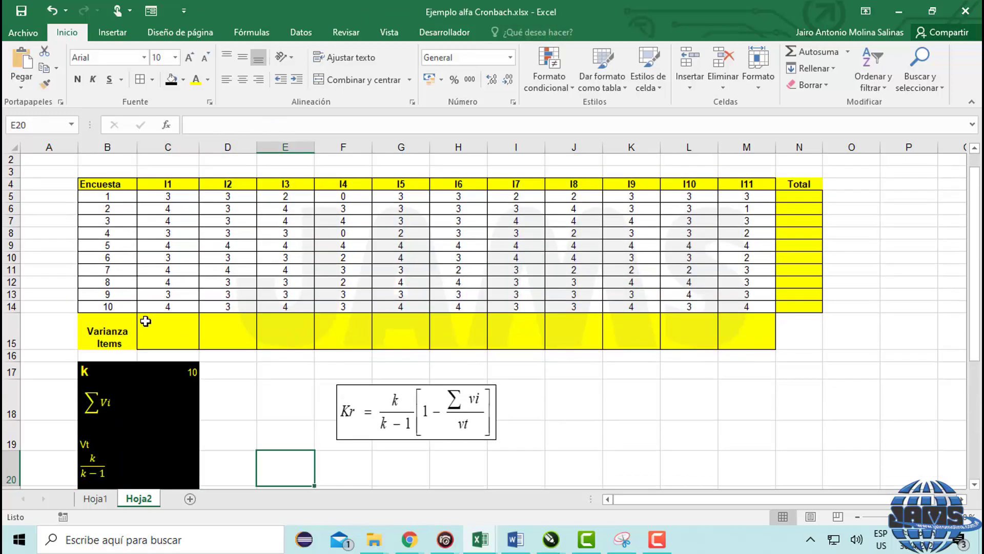
click(175, 328)
text(=var)
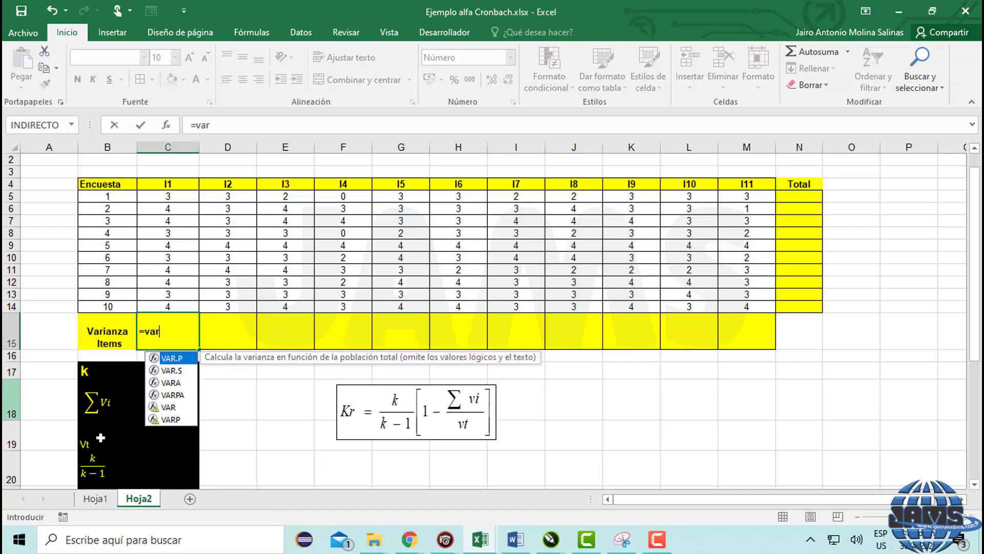
double_click(158, 409)
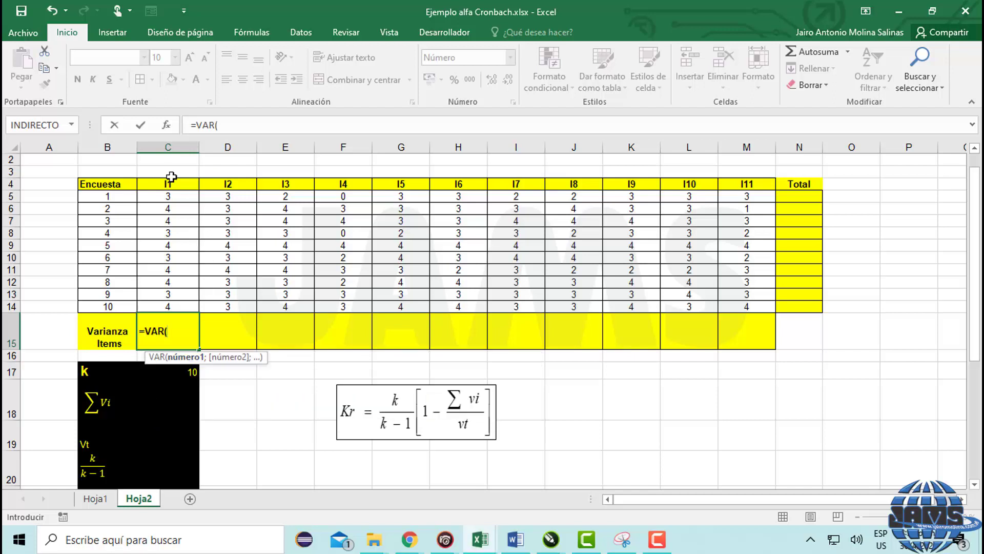
drag(167, 195, 171, 308)
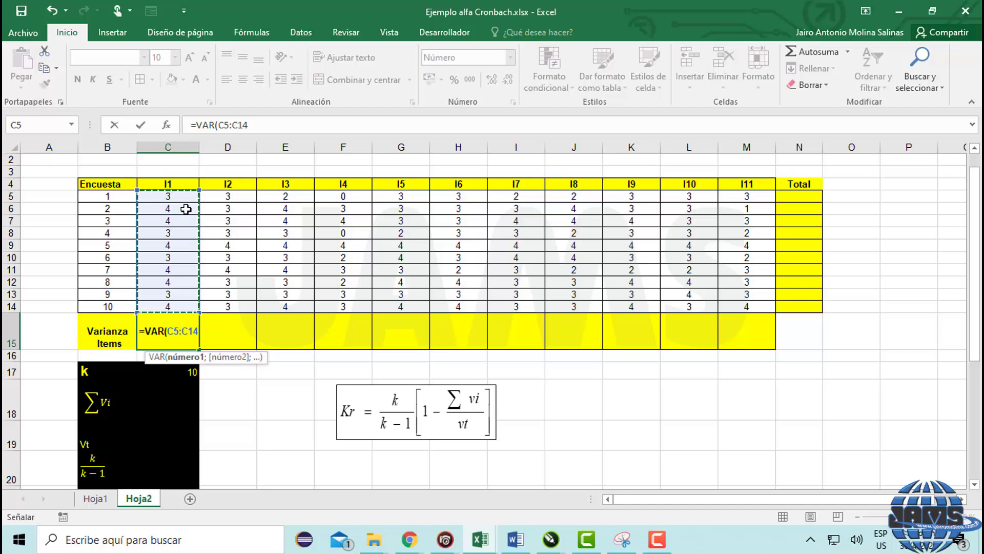
key(Return)
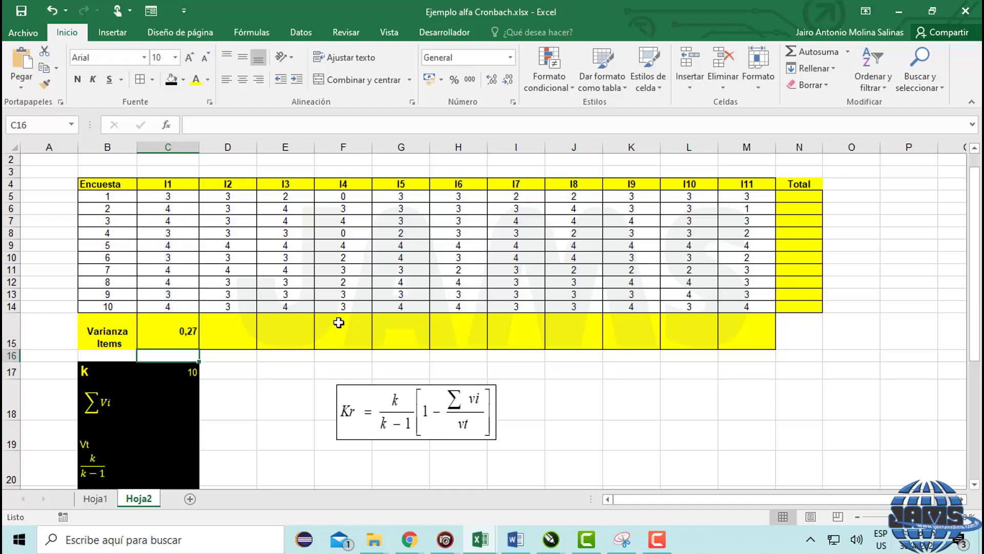
- Bold and center the item variance cells C15:M15, and fill the C15 variance formula across to M15
click(189, 331)
drag(169, 332, 749, 340)
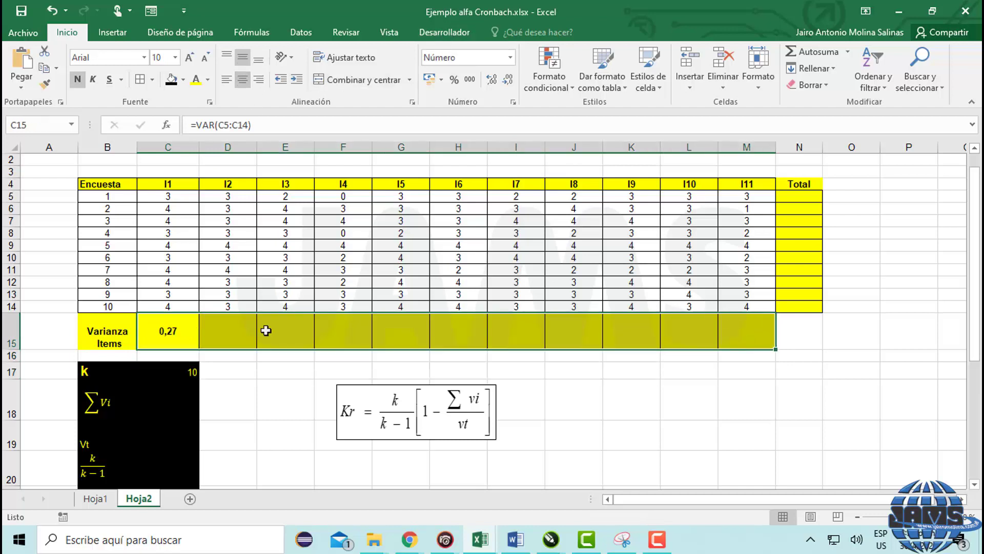
click(245, 389)
click(179, 332)
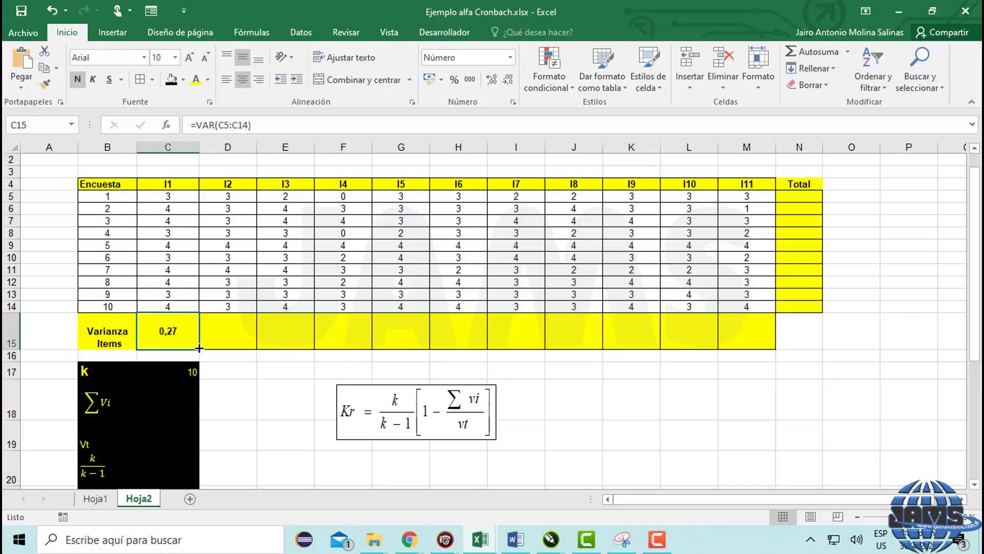
drag(199, 348, 765, 341)
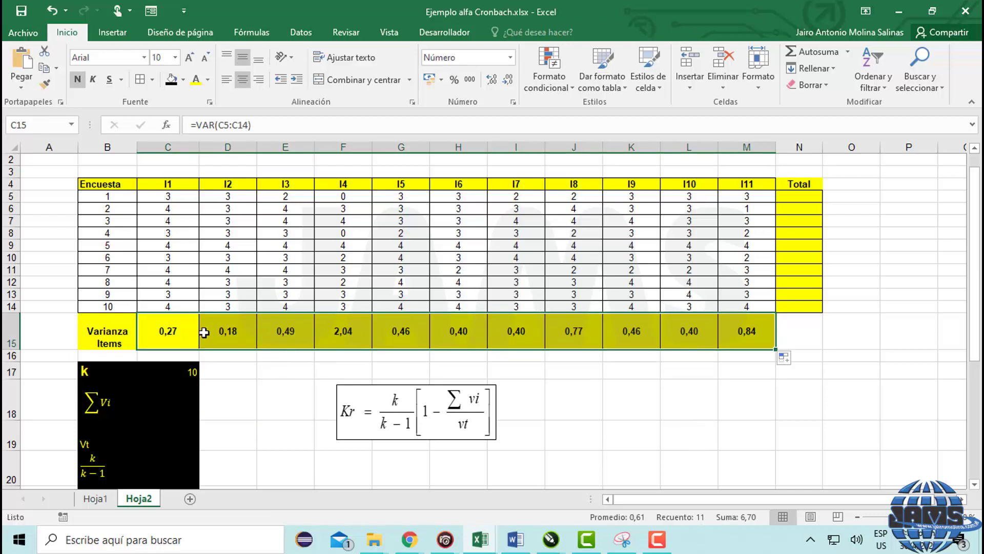
click(749, 353)
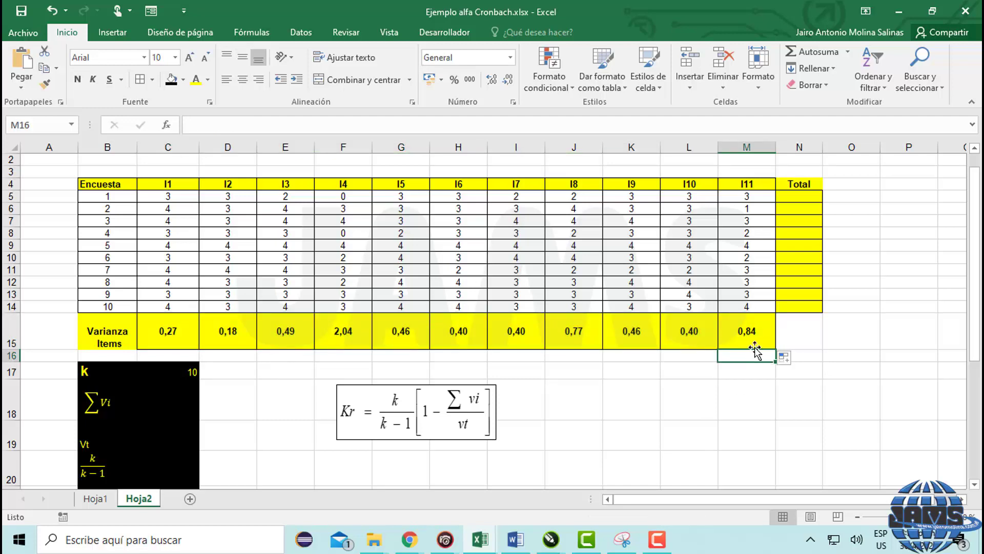
- Switch to the Word document EVALUACION DOCENTE.docx, review the instructions and response scale, and return to the Excel workbook
click(515, 539)
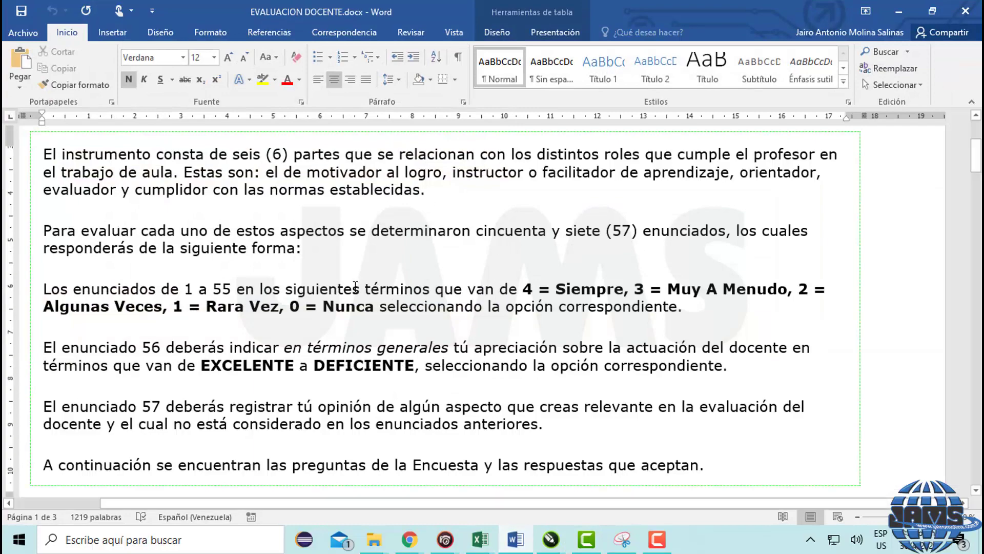
scroll(355, 287, up, 4)
scroll(355, 287, down, 6)
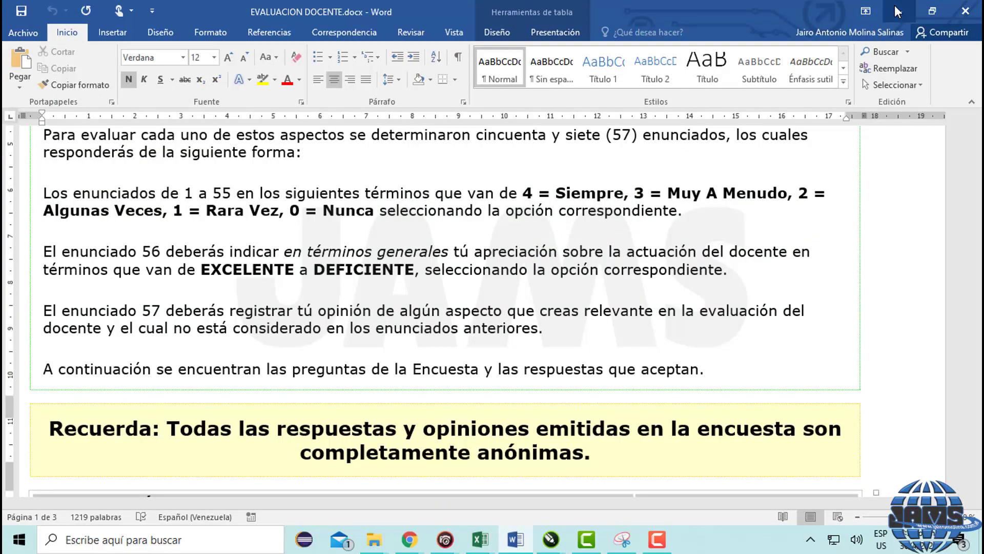
click(897, 11)
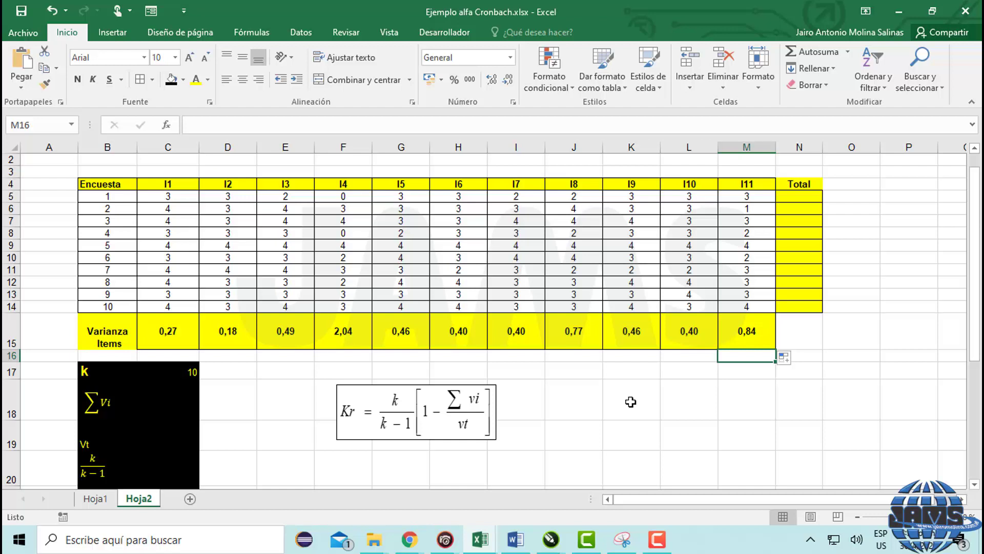
- Move the Kr formula closer to the black calculation block, and enlarge and horizontally center the k value in C17
drag(404, 383, 321, 382)
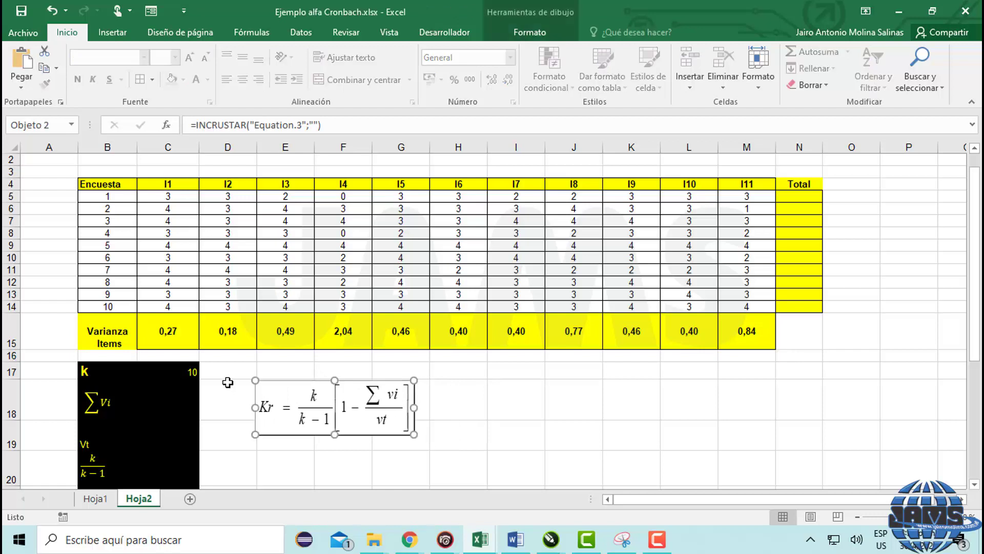
click(190, 378)
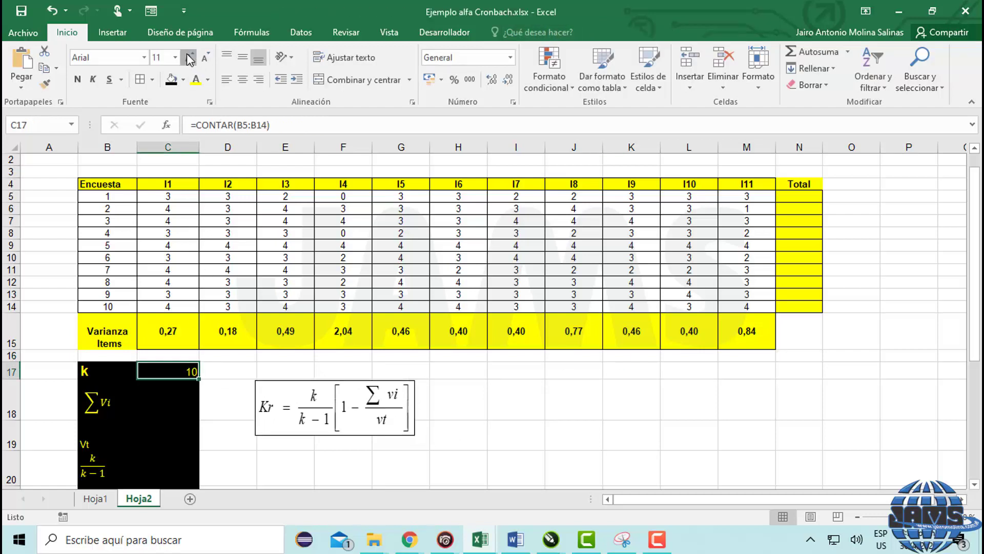
click(243, 79)
click(232, 417)
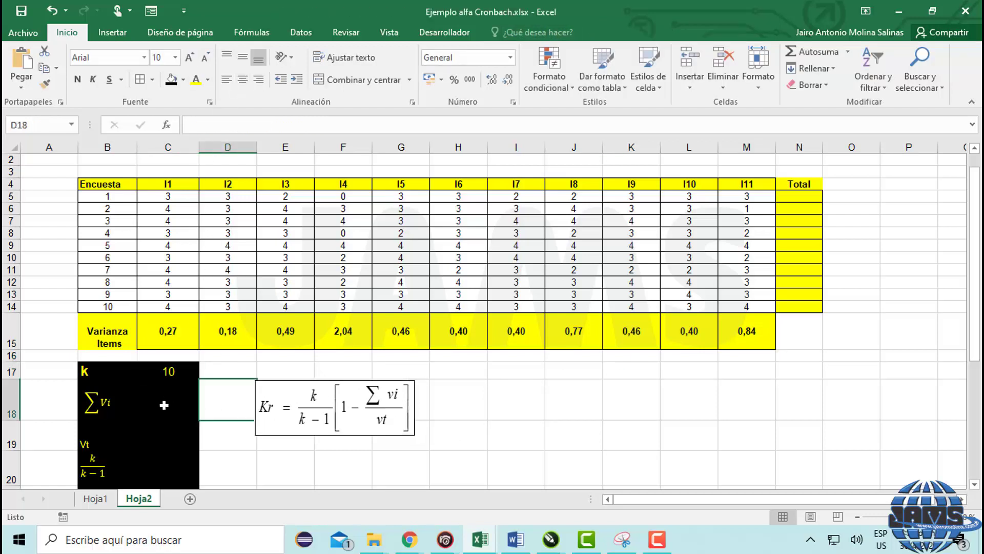
- Calculate the sum of the item variances in C18 with the SUMA function over C15:M15
click(156, 402)
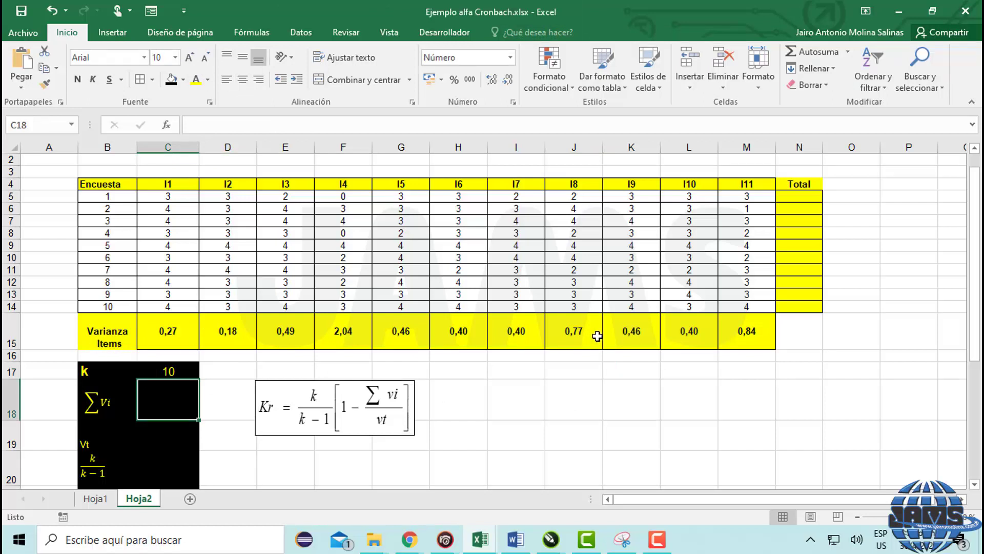
text(=)
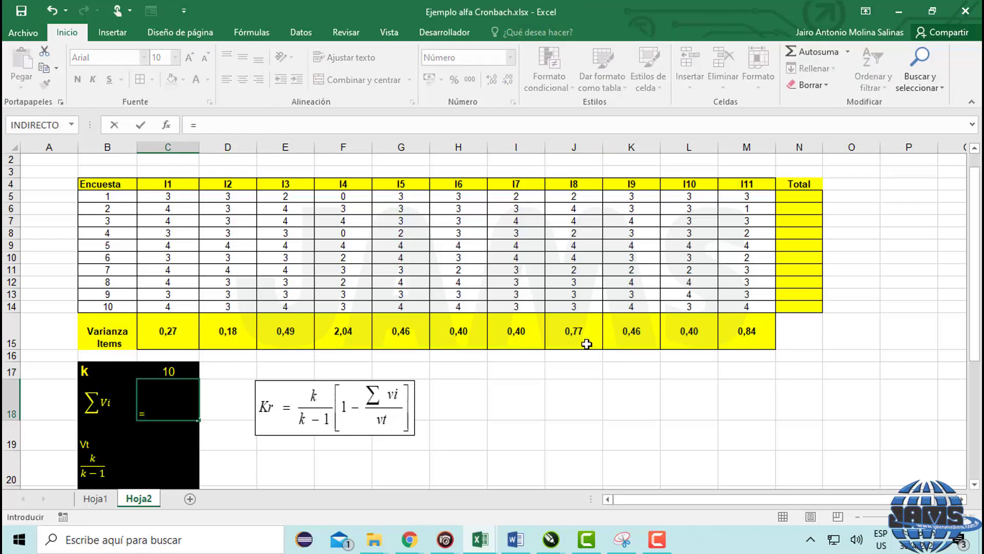
text(s)
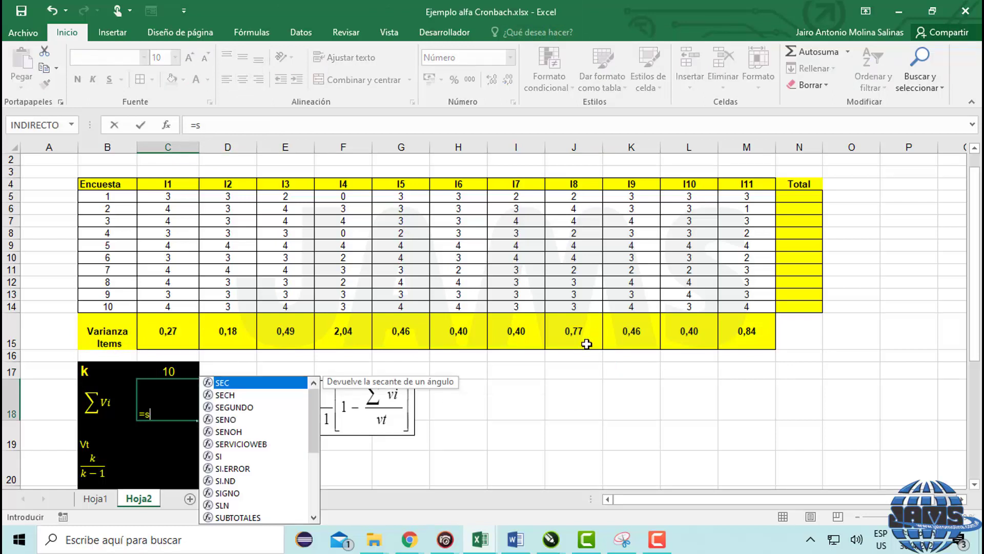
text(uma)
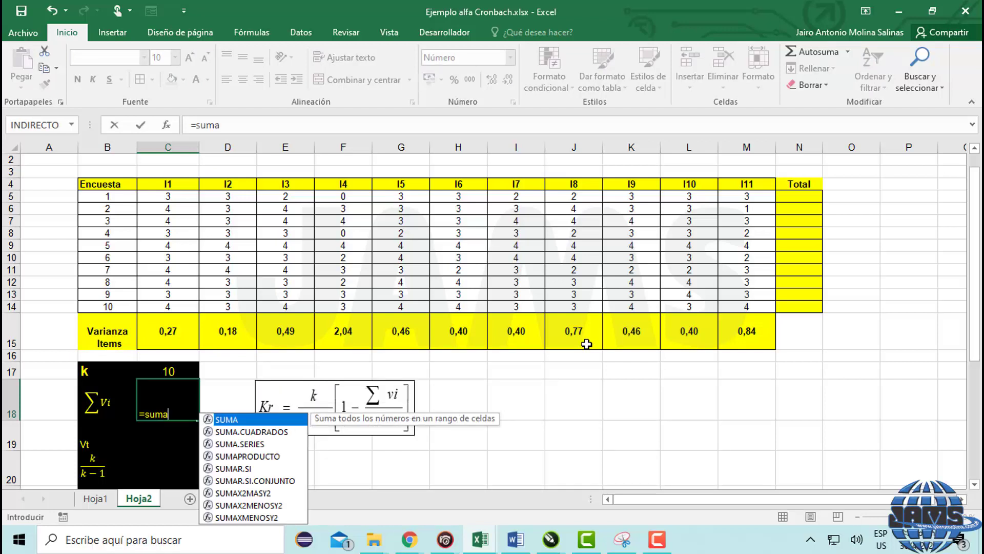
double_click(215, 420)
drag(169, 331, 751, 323)
key(Return)
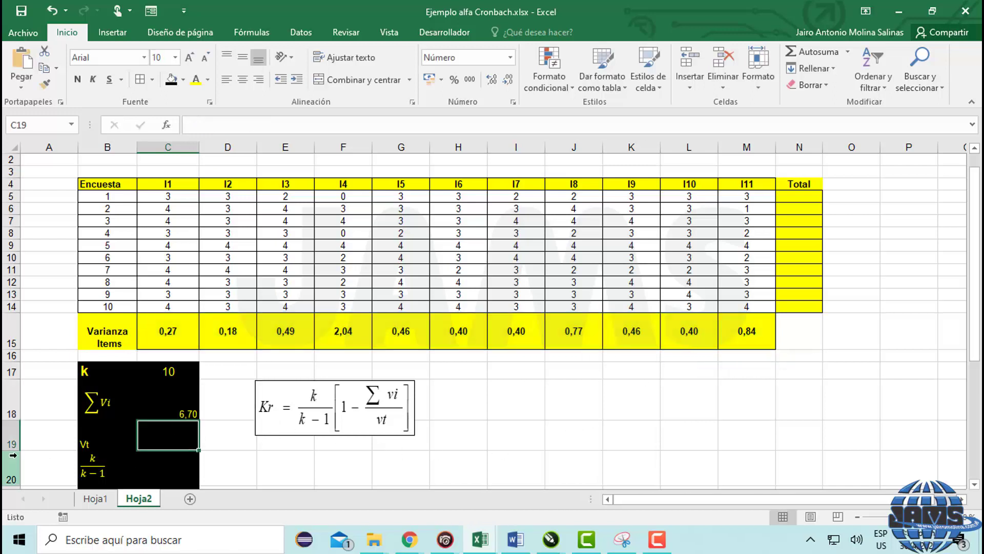
- Vertically center the Vt label in cell B19 of the black calculation block
click(87, 439)
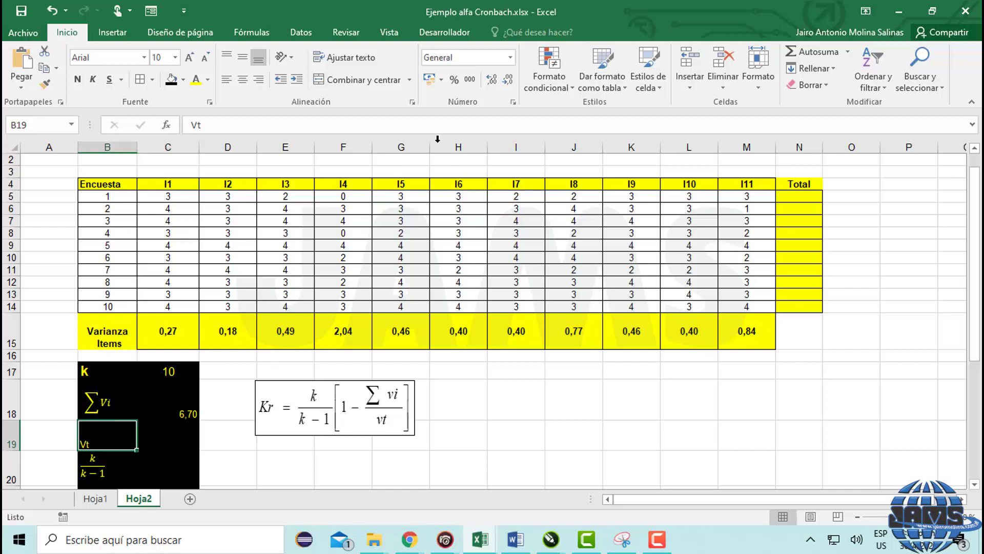
click(243, 57)
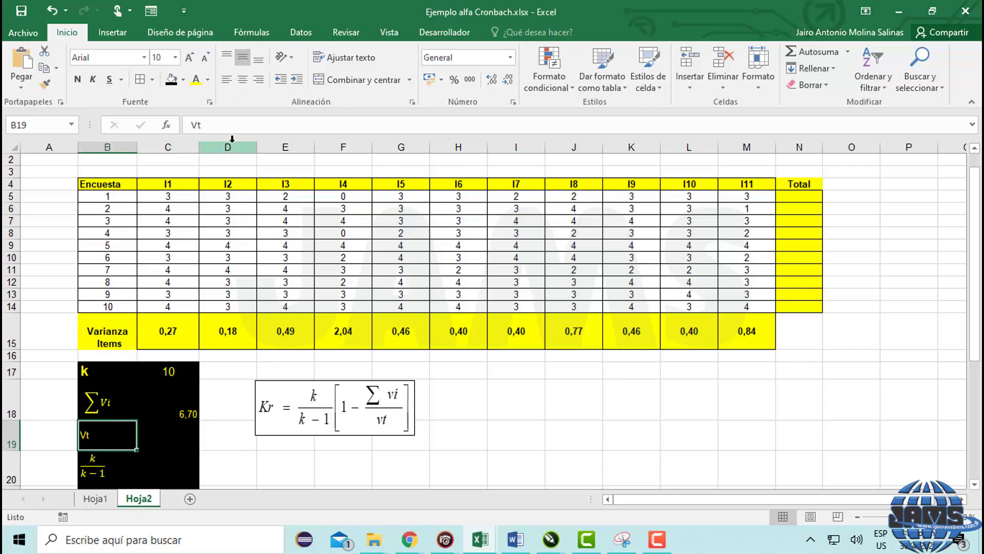
click(179, 434)
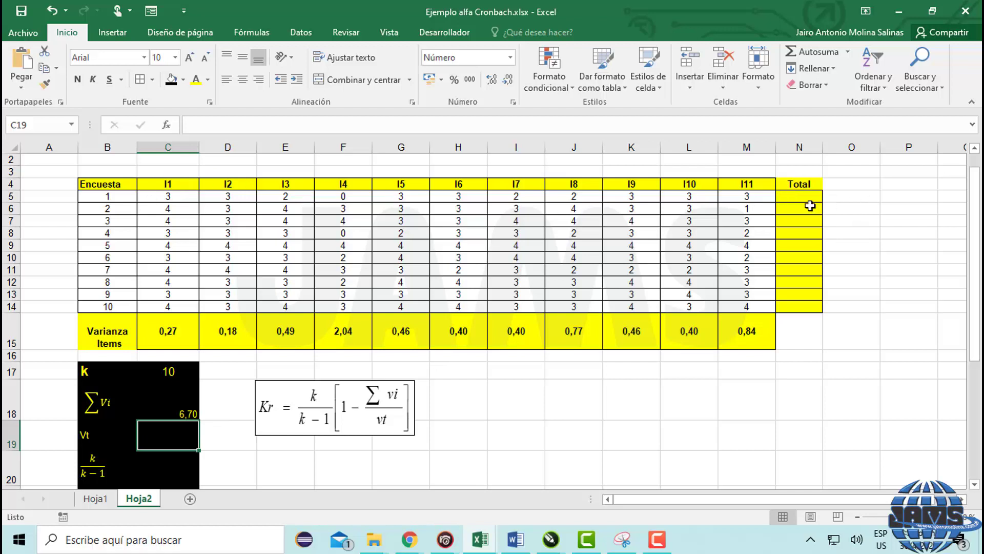
- Calculate the first survey's total in N5 with the SUMA function over C5:M5
click(798, 195)
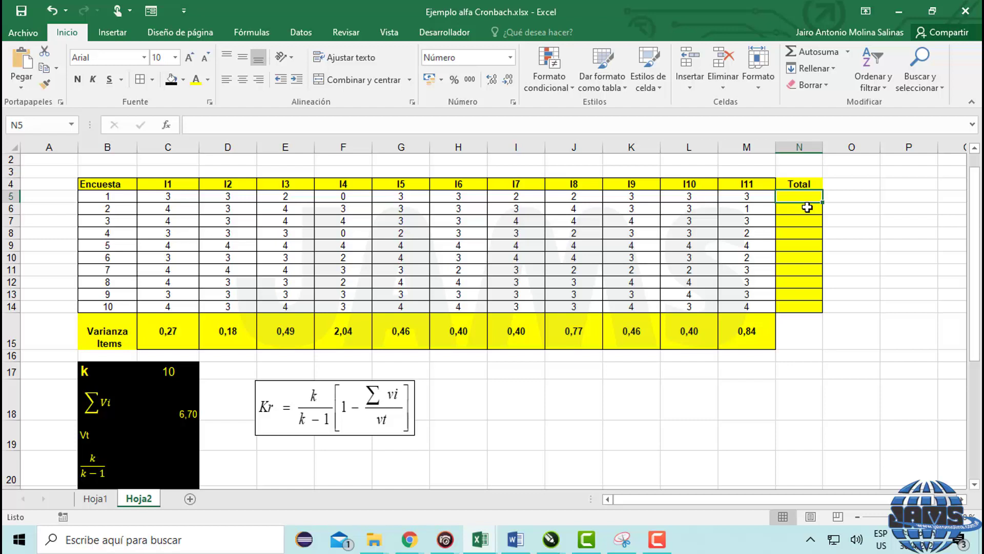
click(798, 52)
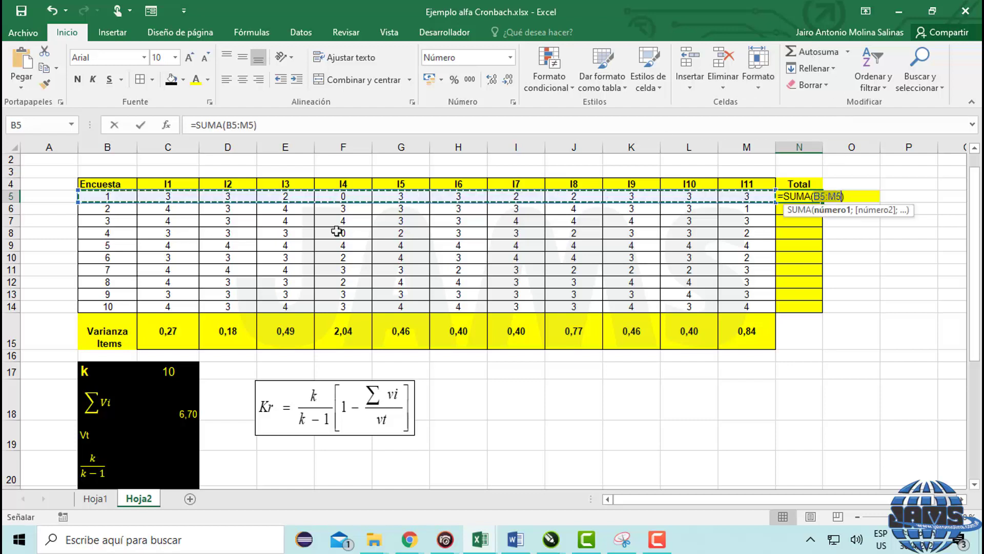
drag(166, 195, 745, 195)
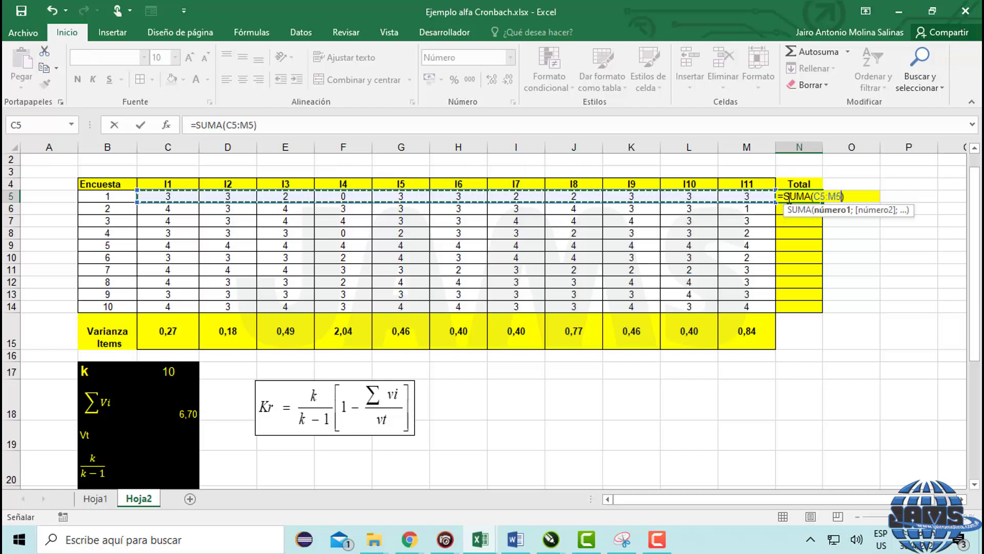
key(Return)
- Fill the N5 total formula down to N14 and horizontally center the totals
click(814, 195)
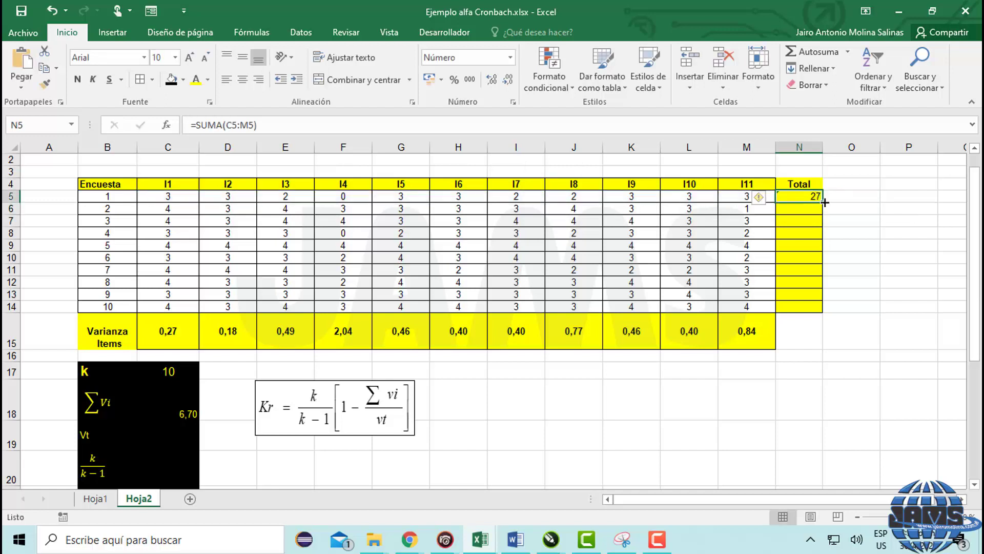
drag(824, 202, 814, 311)
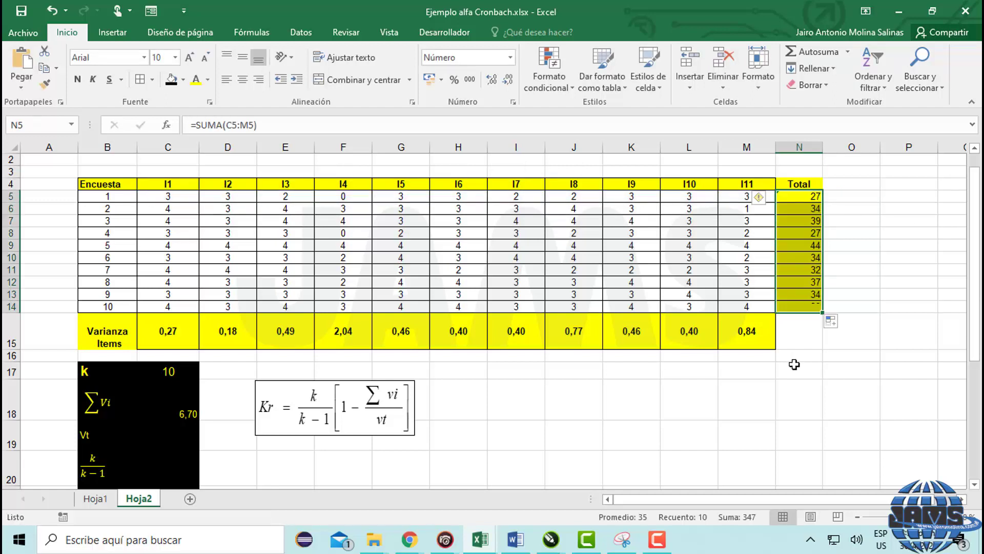
click(243, 80)
click(861, 206)
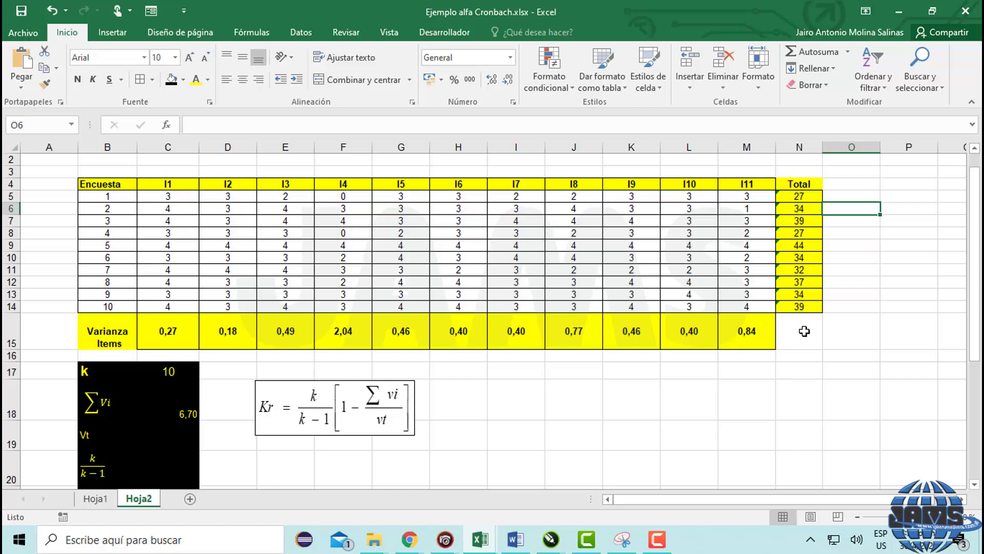
- Horizontally center the sum of the item variances in C18 and enlarge its font to 12
click(160, 433)
click(184, 410)
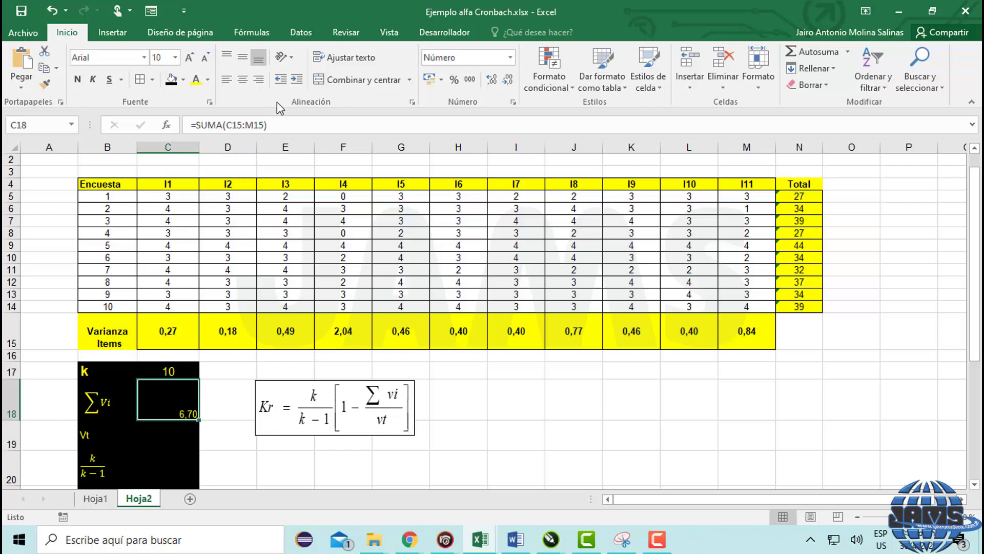
click(243, 79)
click(237, 435)
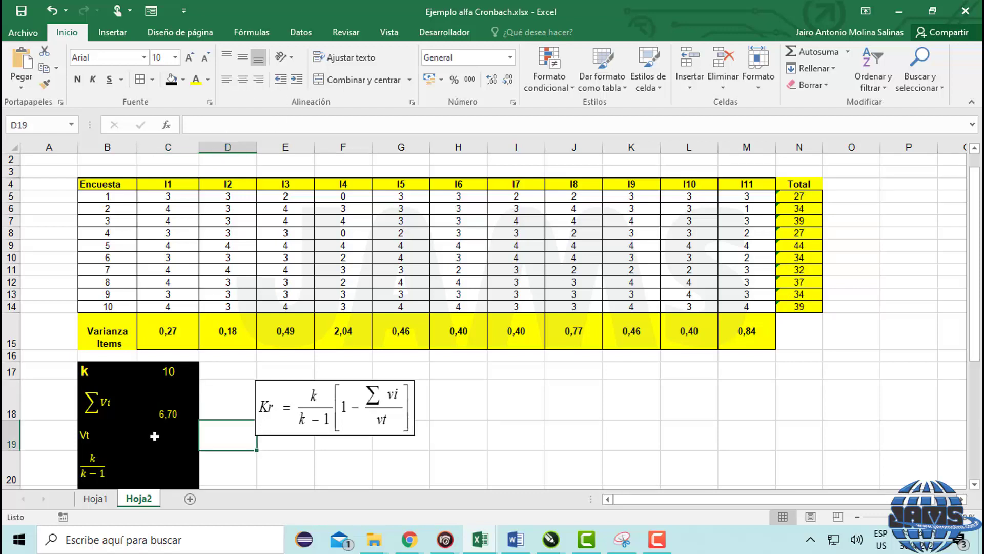
click(164, 414)
click(175, 371)
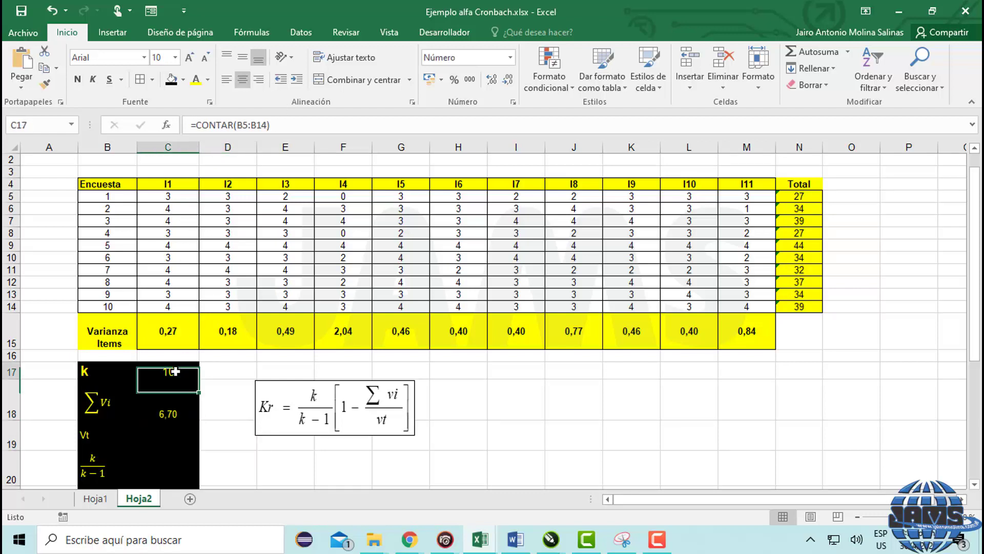
click(166, 405)
click(189, 56)
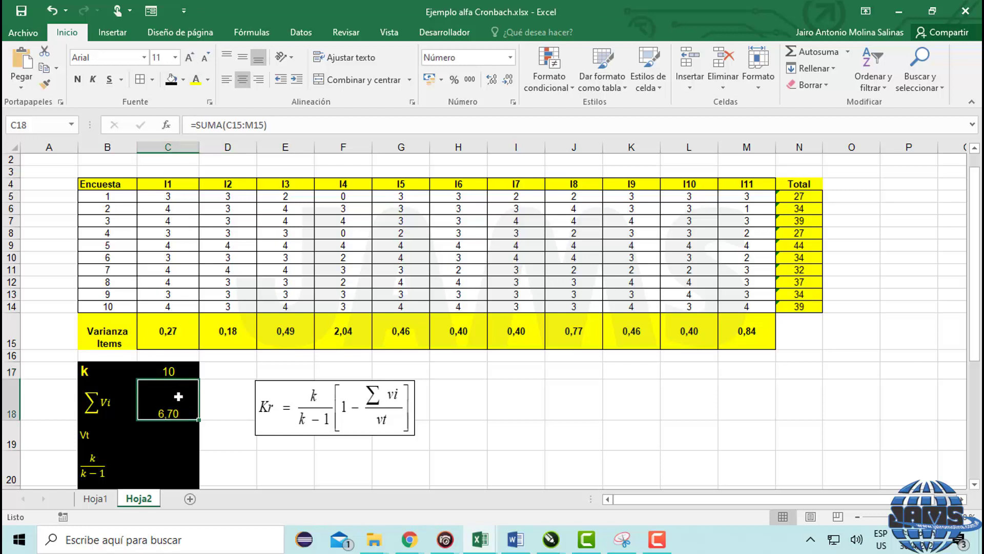
click(189, 57)
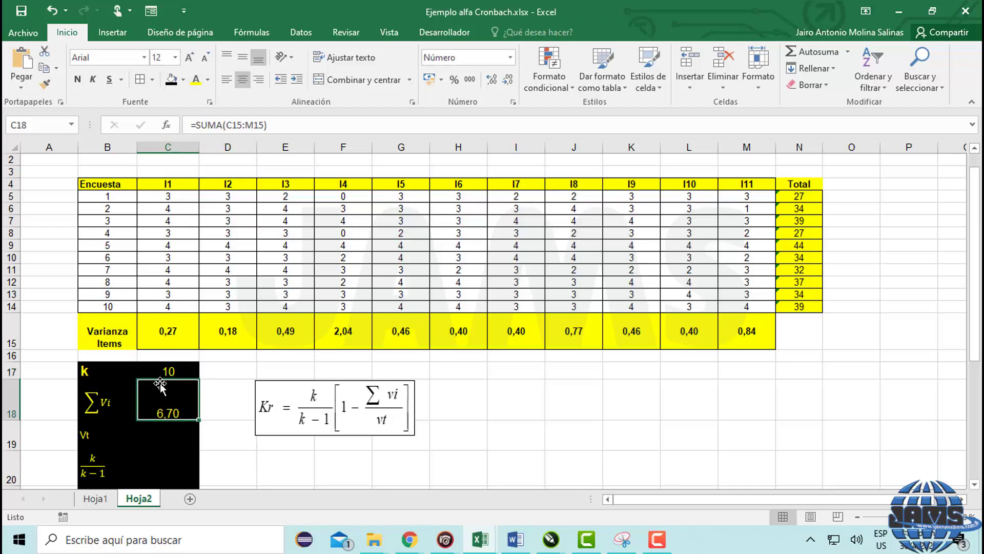
- Calculate the total variance Vt in C19 with the VAR function over the totals N5:N14
click(154, 433)
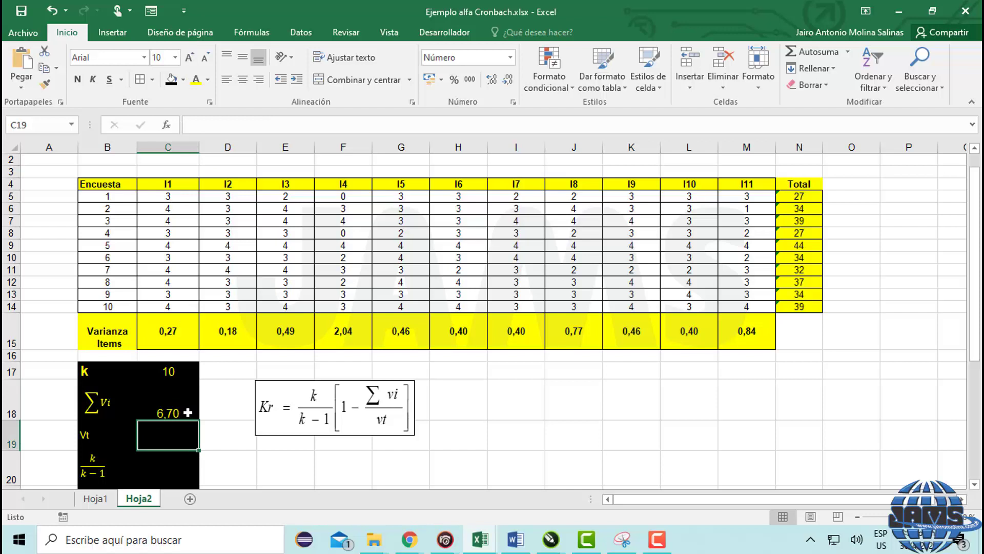
text(=var)
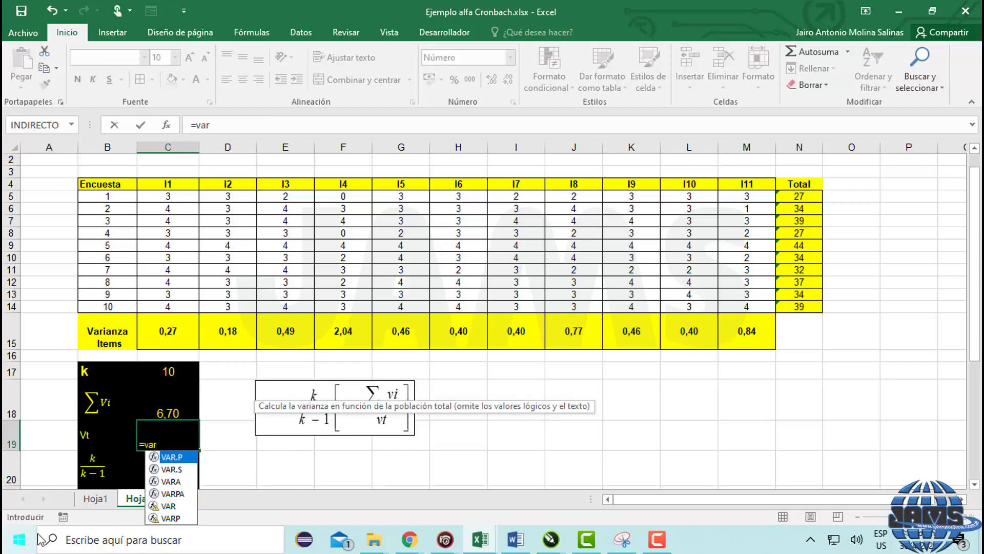
double_click(164, 506)
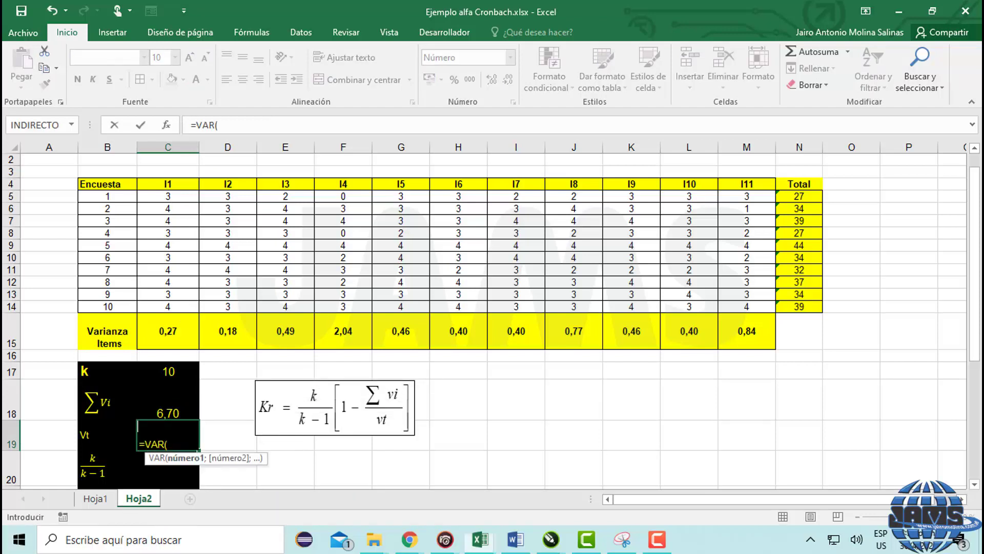
drag(803, 196, 803, 308)
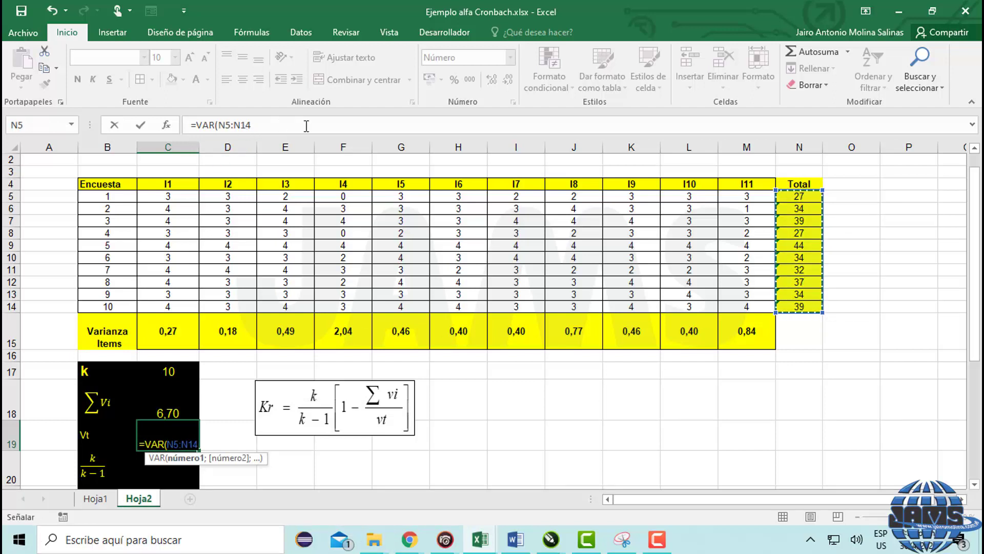
key(Return)
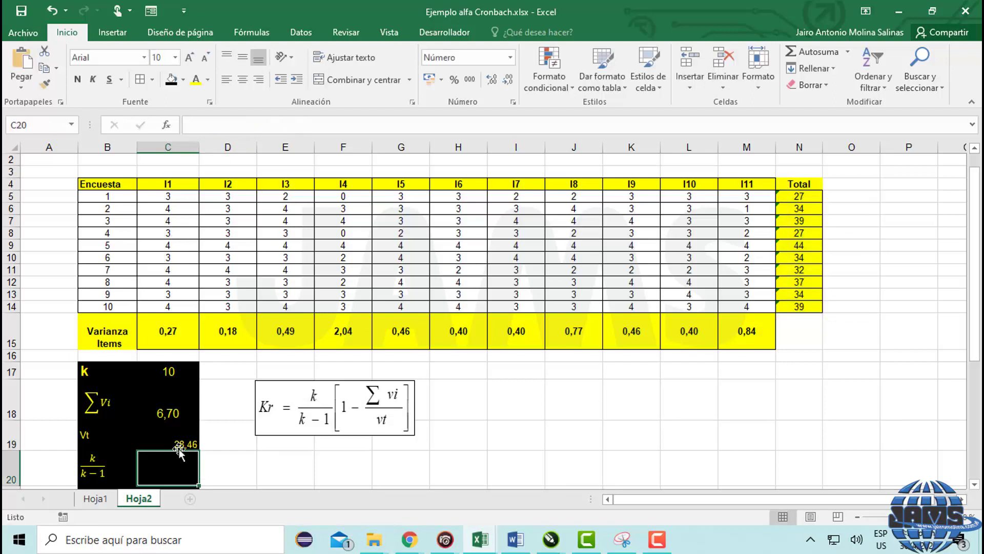
- Enlarge the font of C17:C20 to 14 and center the cells both vertically and horizontally
drag(181, 383, 185, 467)
click(190, 59)
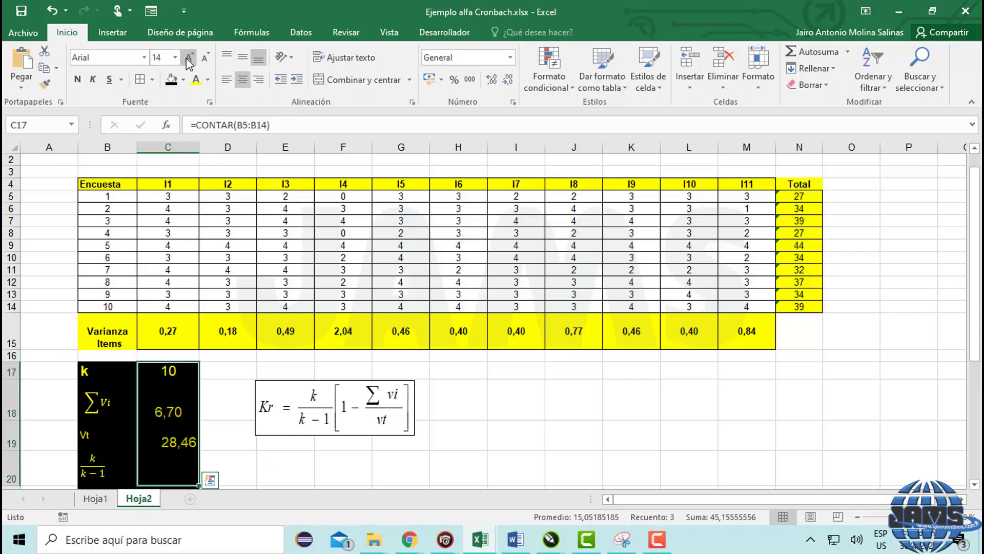
click(243, 56)
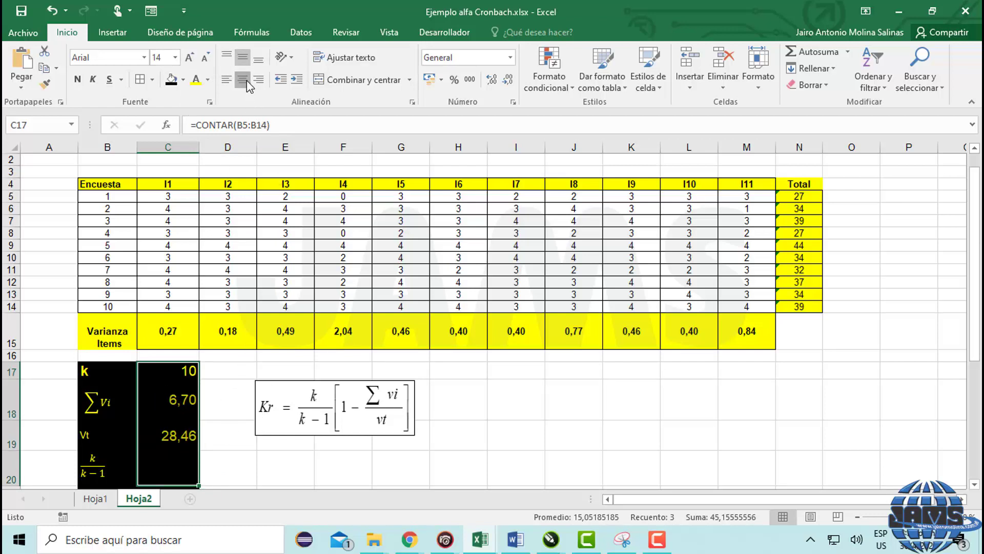
click(223, 444)
- Calculate the k/(k-1) factor in C20 with the formula =C17/(C17-1)
scroll(220, 457, down, 2)
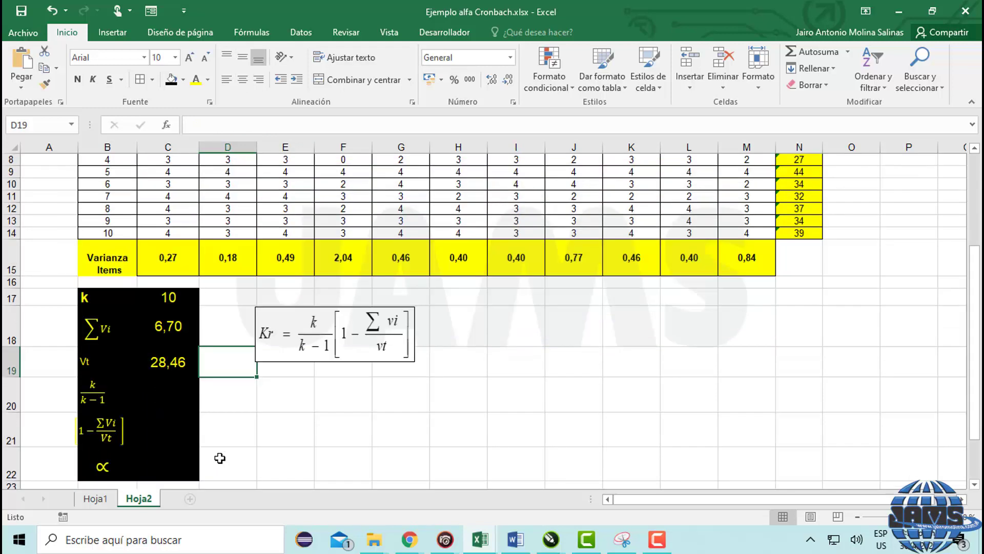
scroll(212, 413, down, 2)
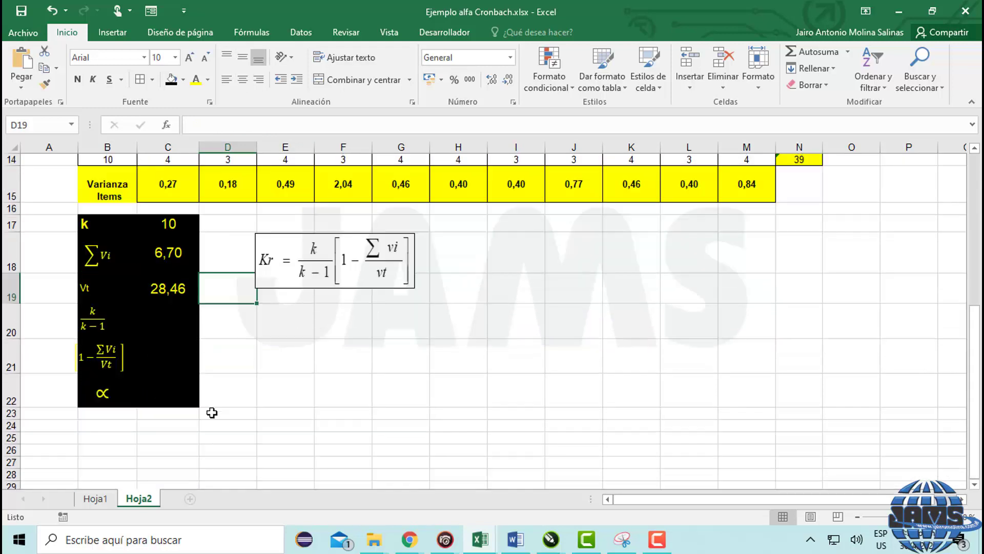
scroll(211, 414, up, 2)
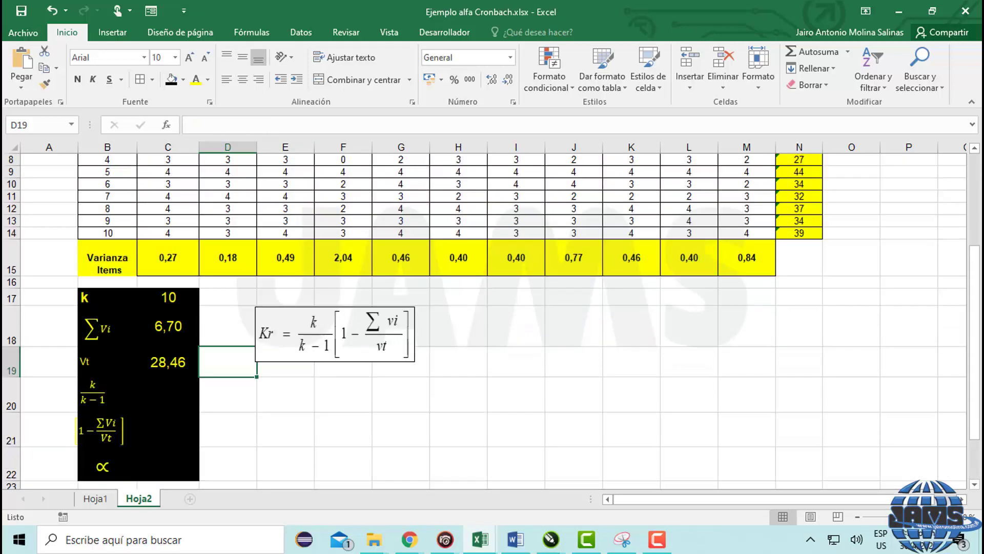
click(164, 393)
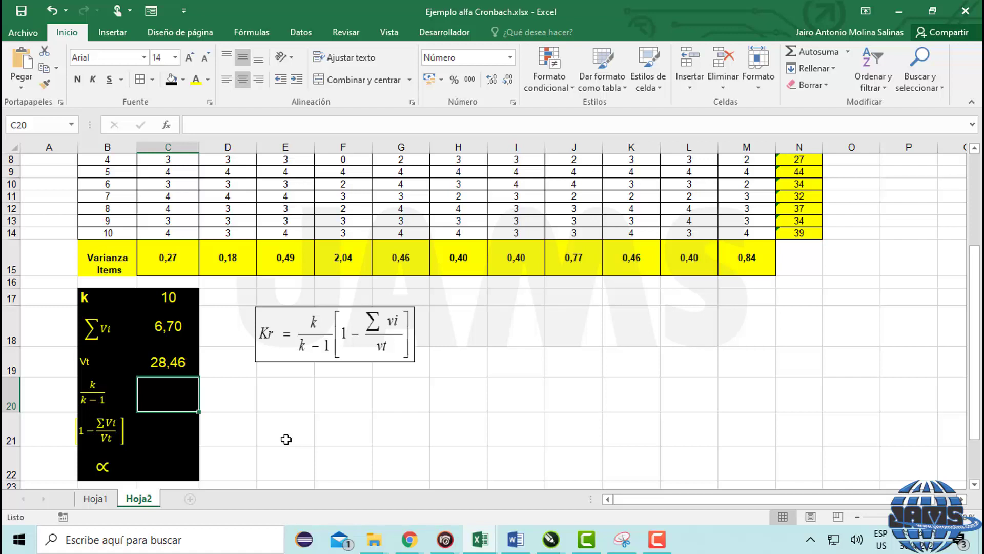
scroll(325, 372, up, 1)
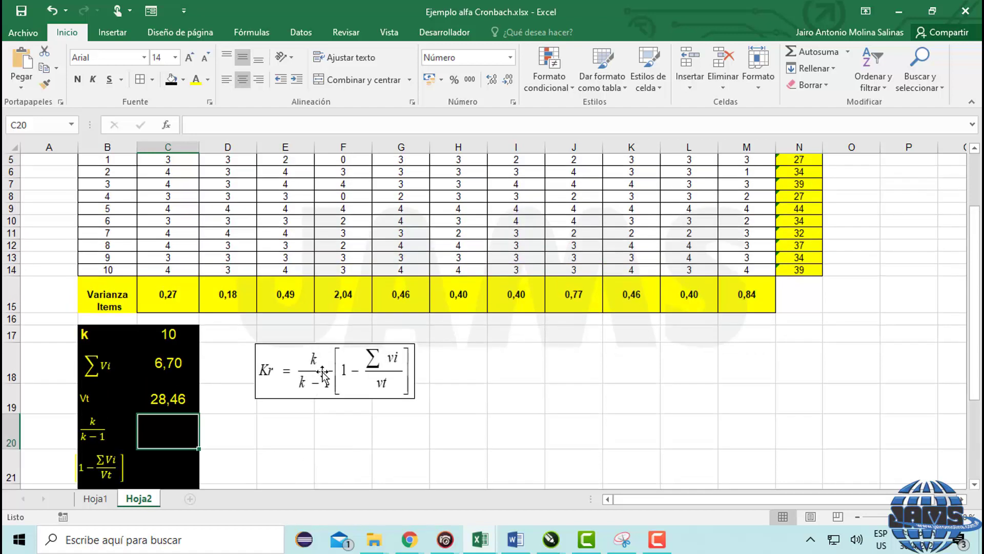
text(=)
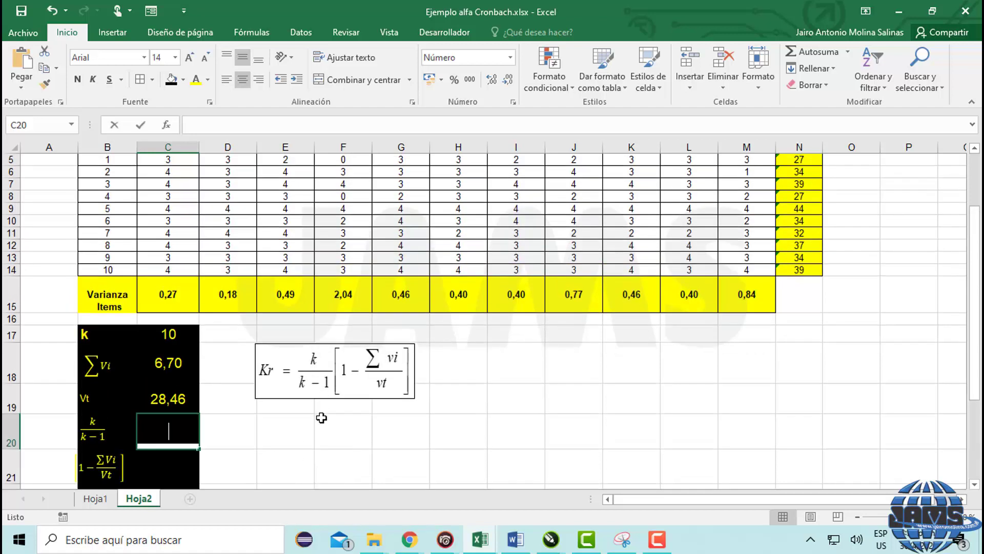
click(176, 336)
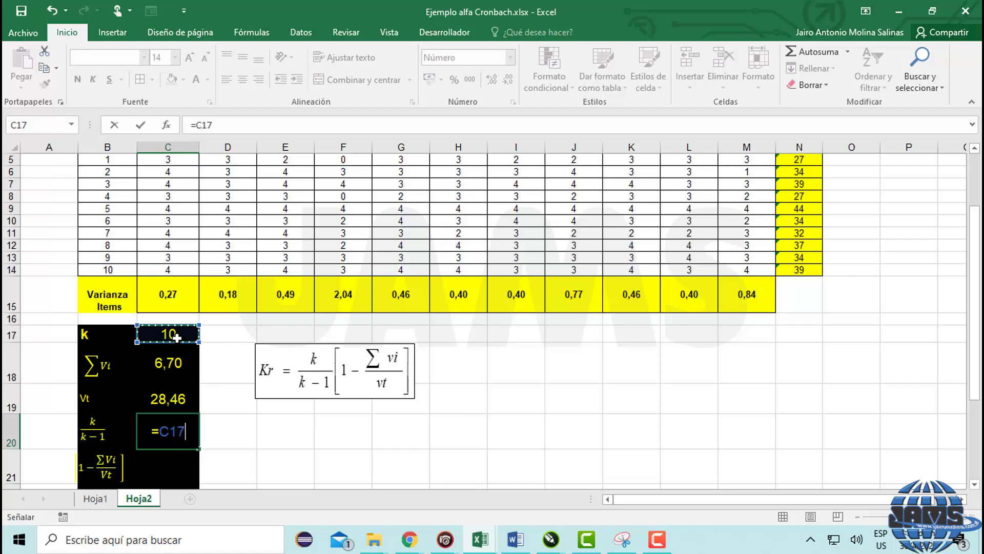
text(/)
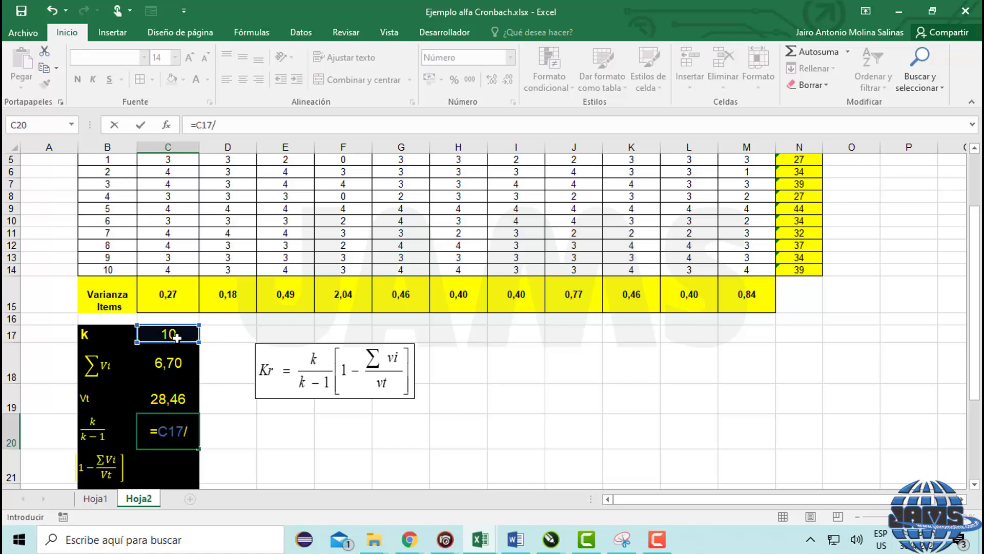
text(()
click(176, 337)
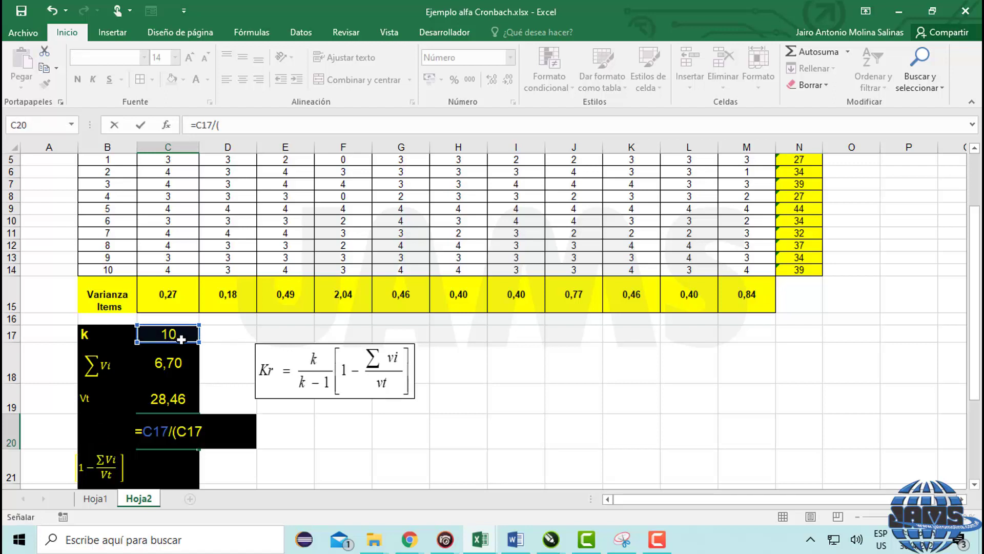
text(-)
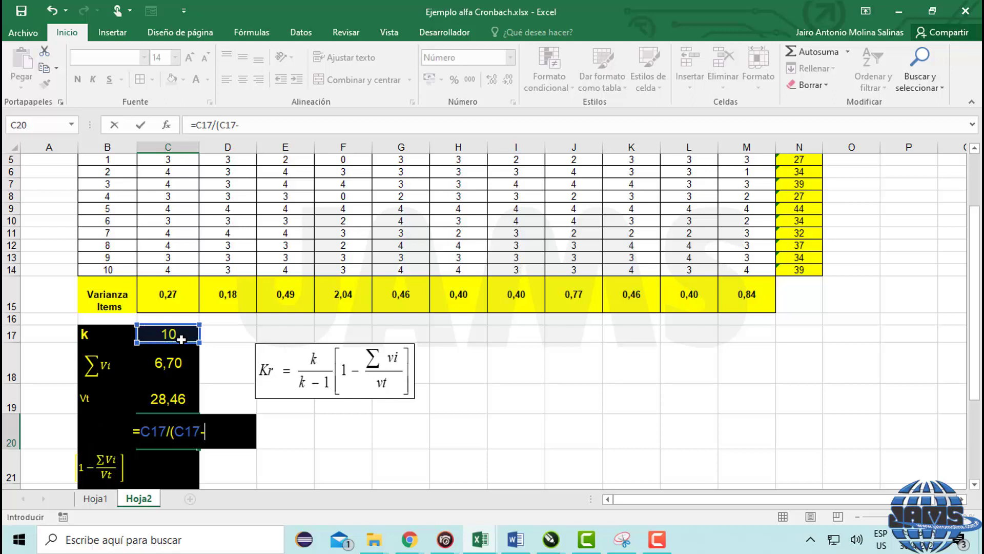
text(1))
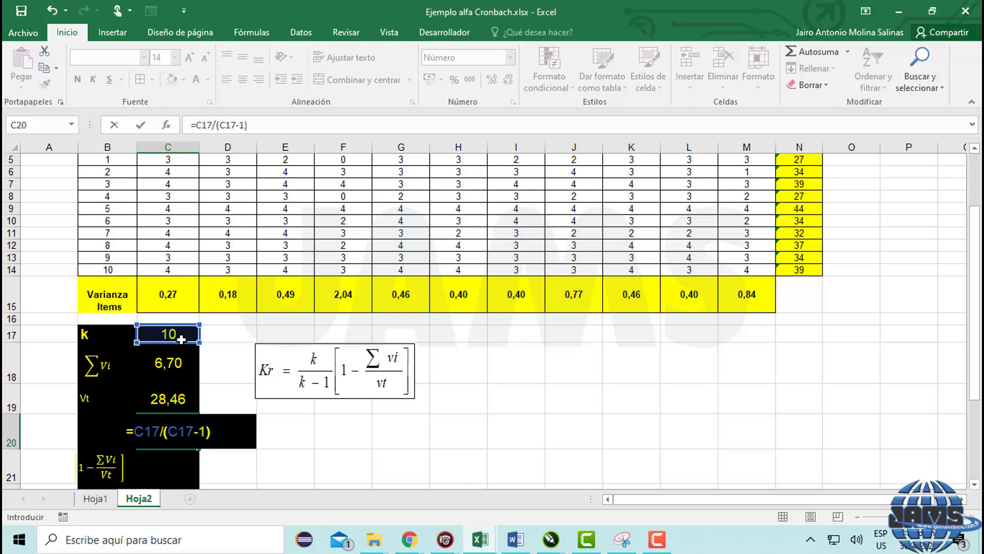
key(Return)
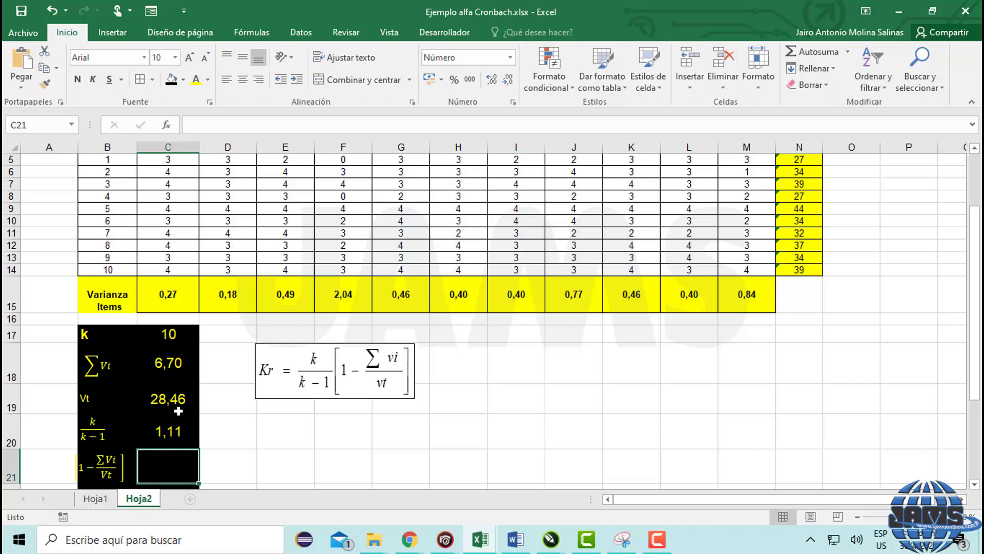
click(176, 440)
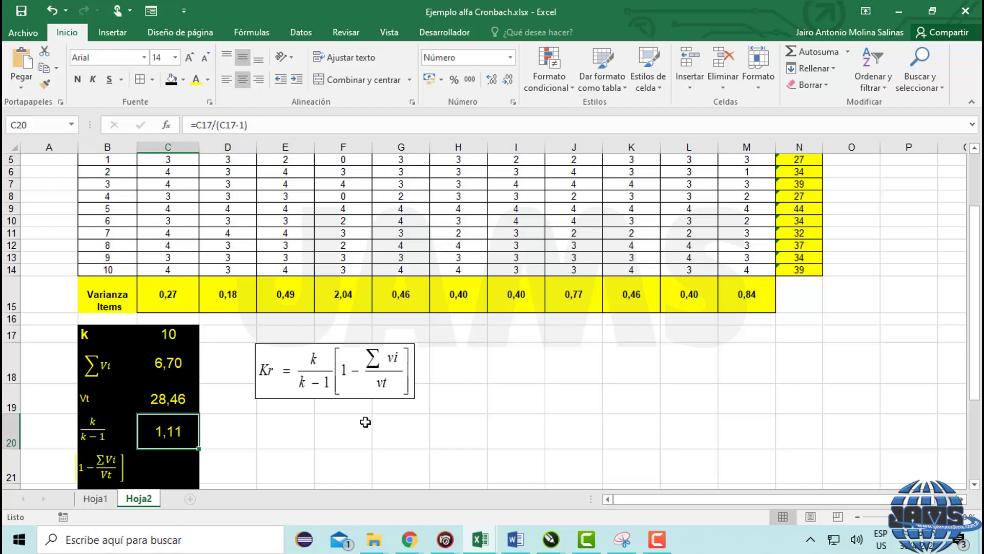
click(147, 467)
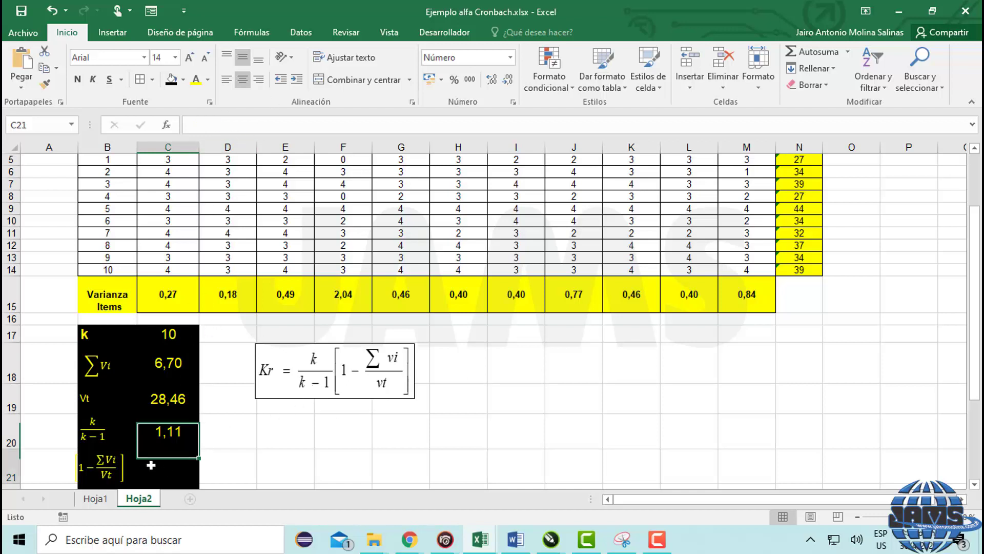
- Widen column B and shift the bracketed 1-ΣVi/Vt equation box in B21 so it fits inside the black cell
click(105, 466)
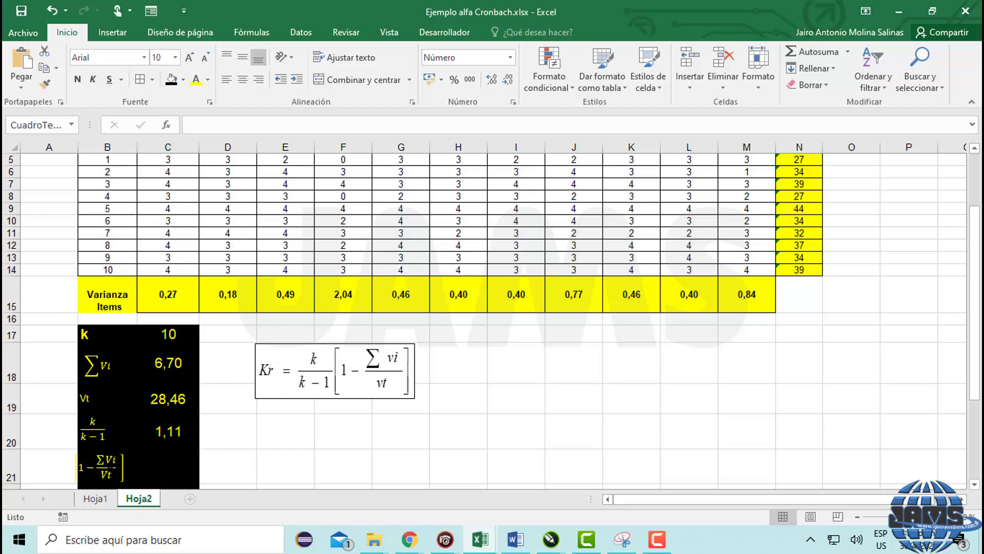
click(180, 461)
drag(143, 139, 165, 141)
click(105, 464)
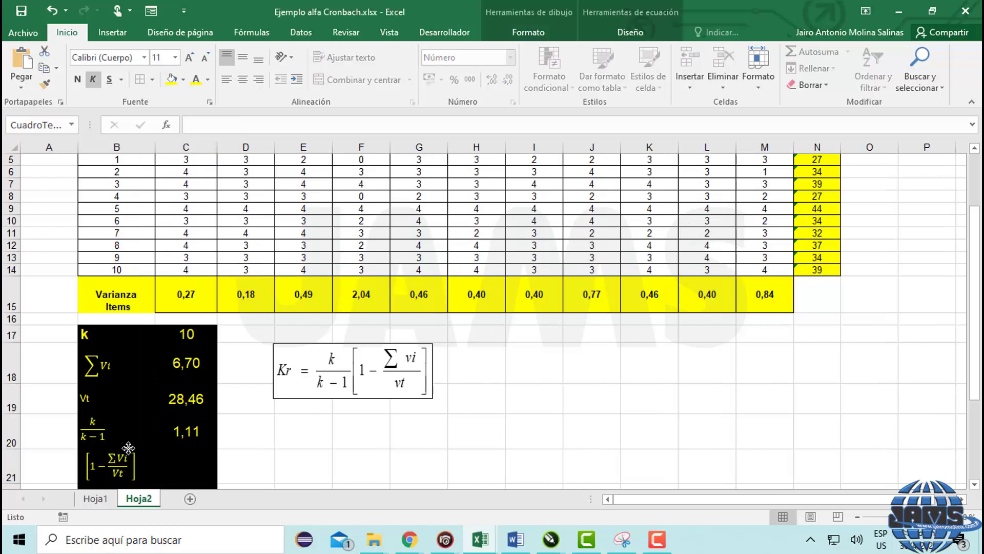
- Calculate the bracketed factor in C21 with the formula =ABS(1-(C18/C19))
click(185, 461)
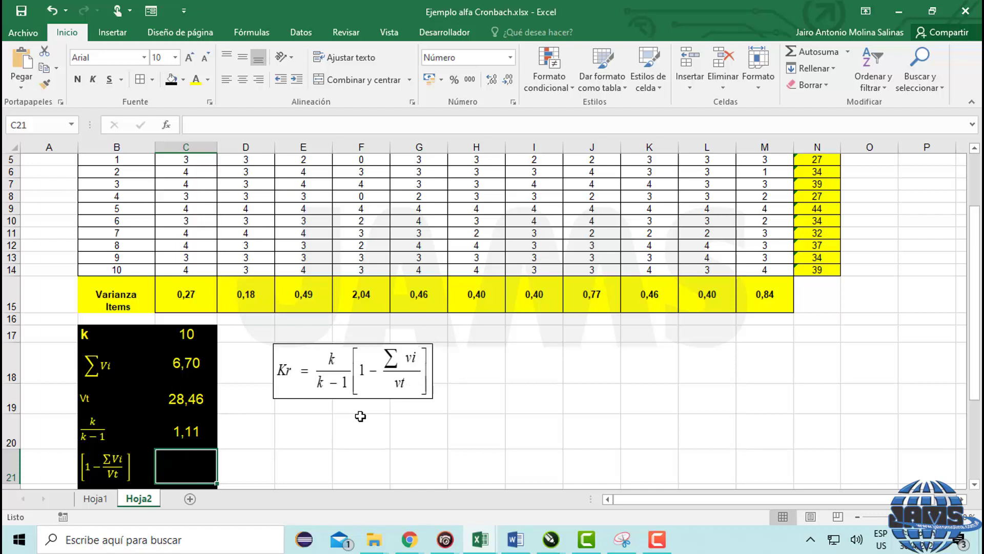
text(=)
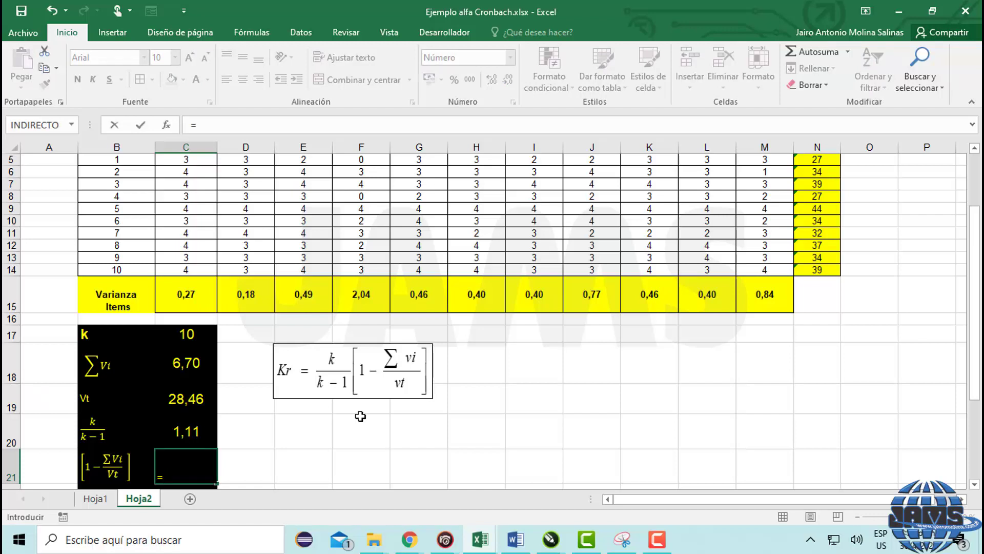
text(abs)
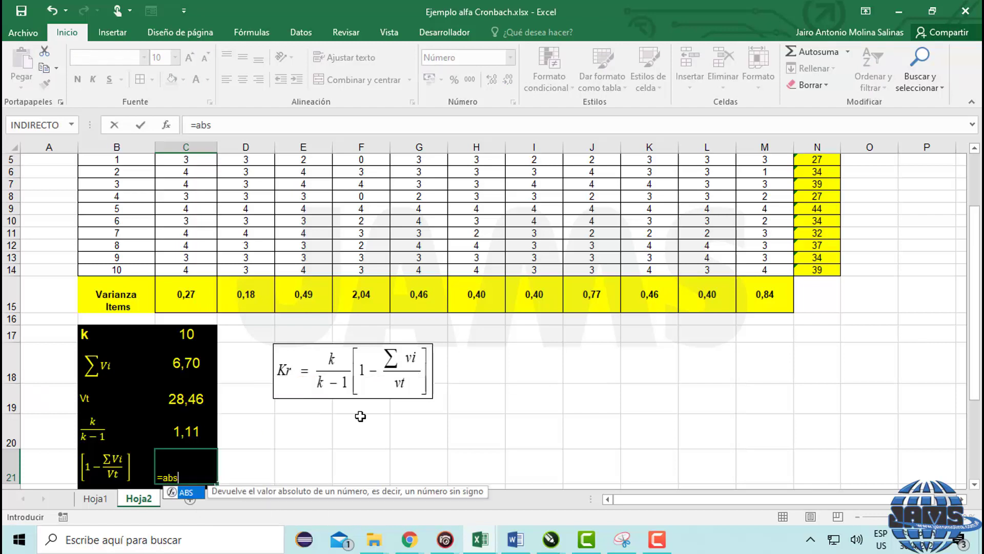
double_click(183, 493)
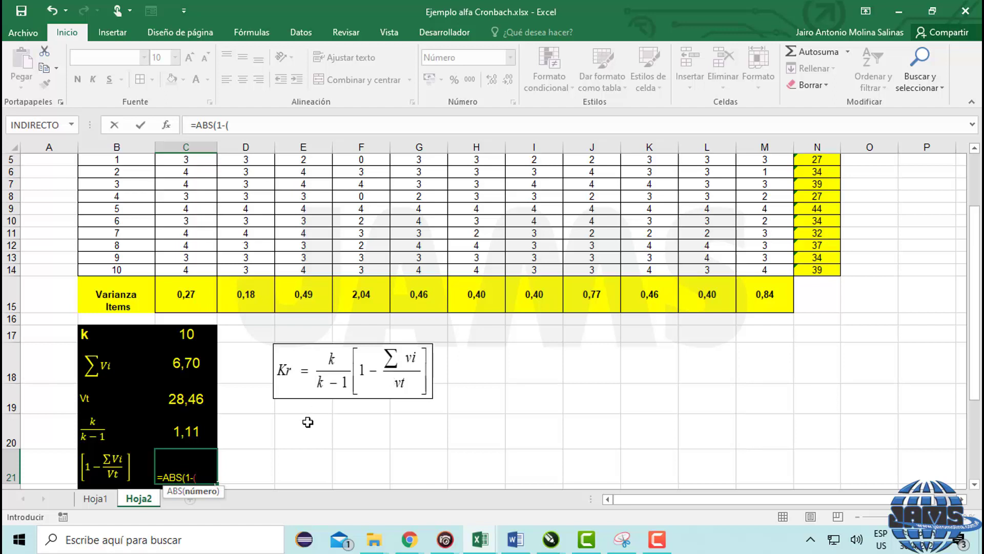
click(192, 363)
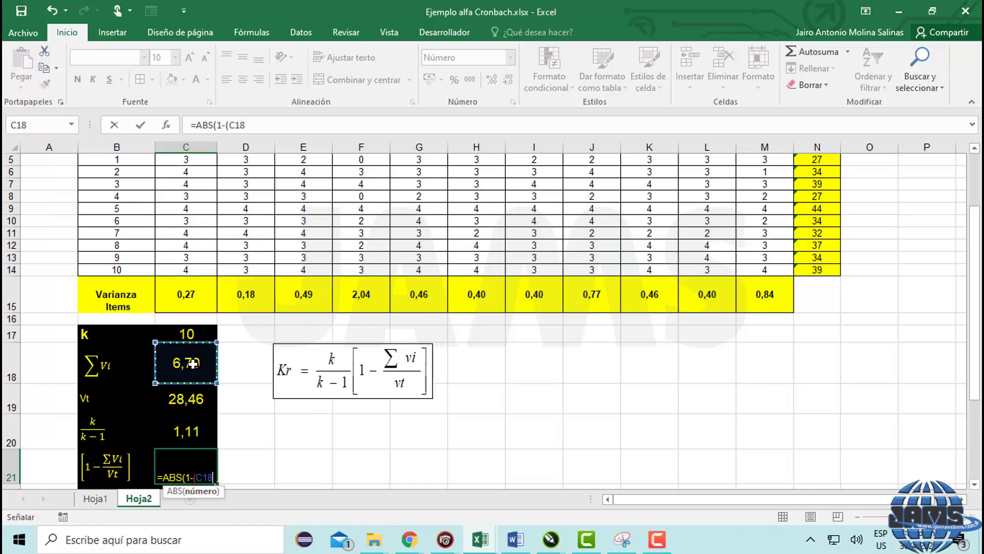
text(/)
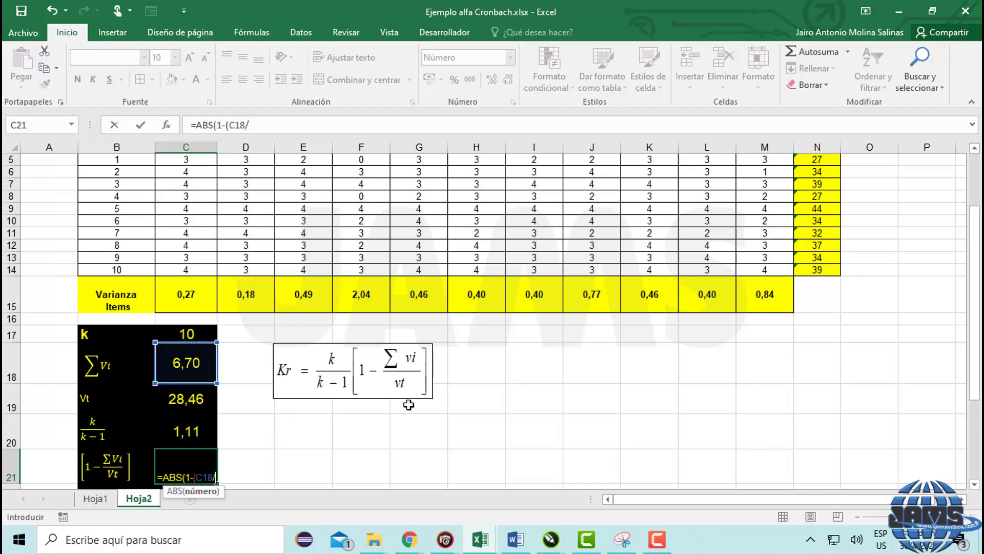
click(189, 399)
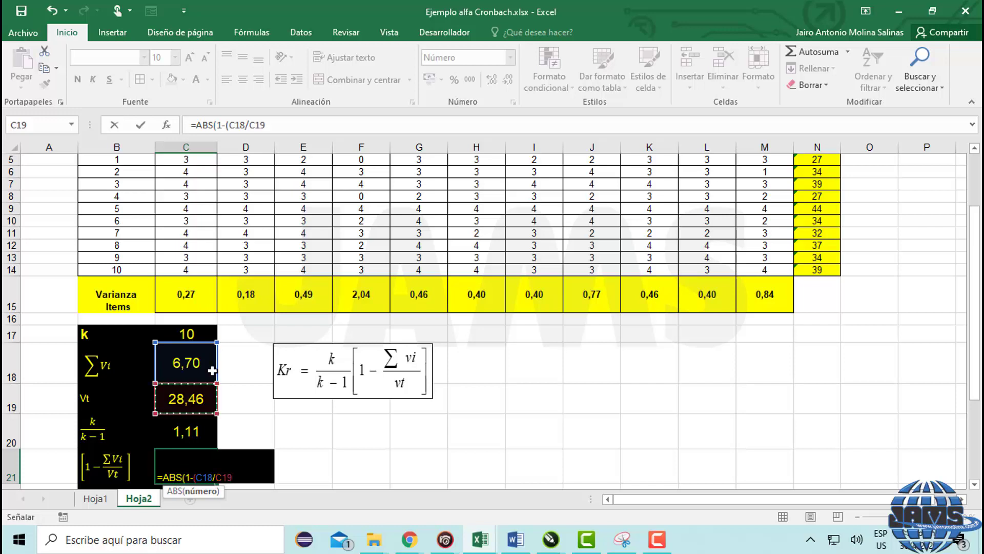
text())
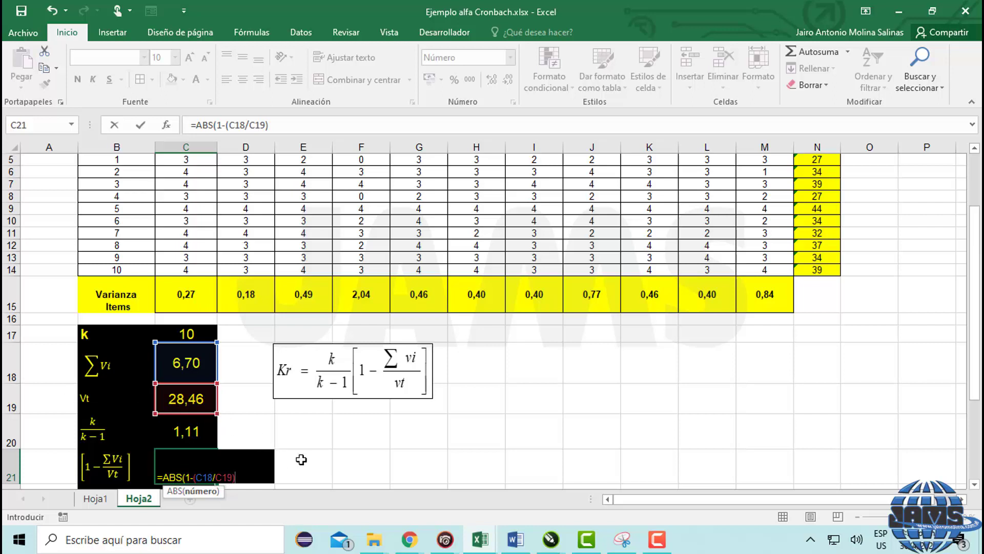
text())
key(Return)
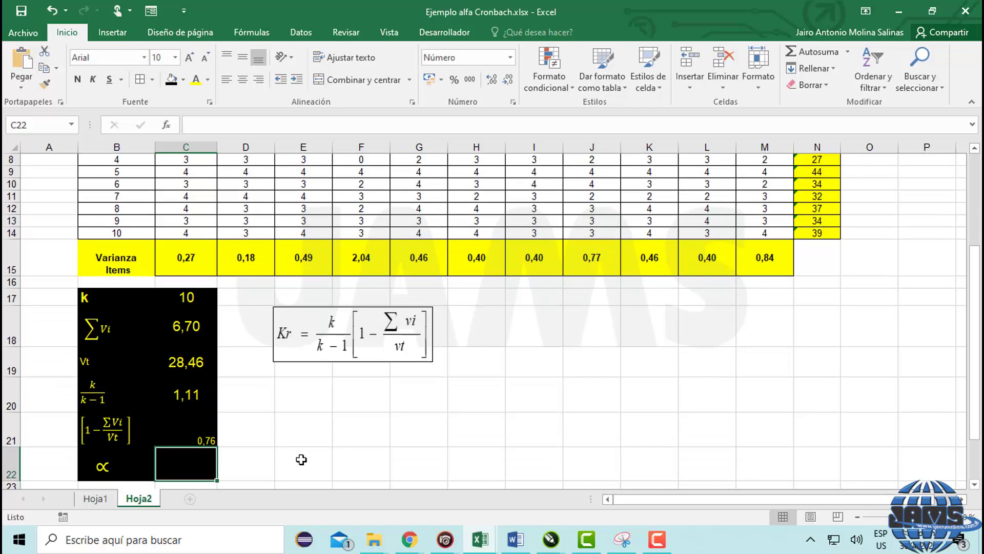
- Center cells C17:C22 horizontally and vertically and set their font size to 14
click(204, 437)
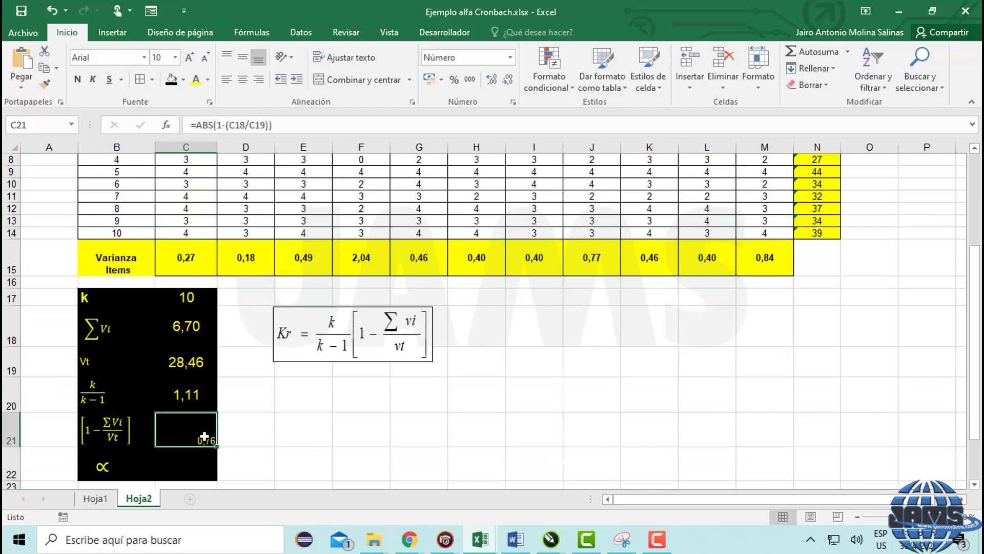
drag(193, 472, 185, 297)
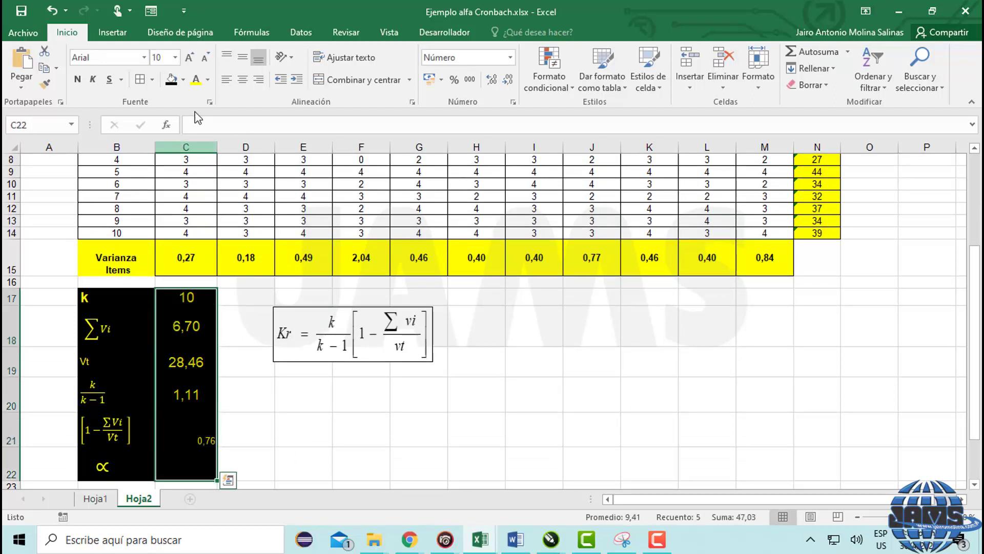
click(244, 78)
click(243, 58)
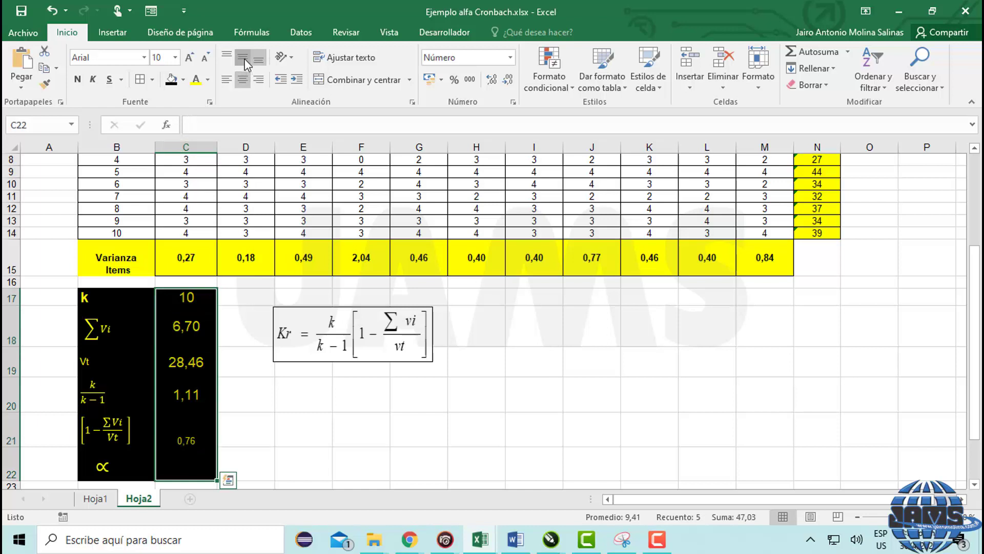
click(189, 58)
click(189, 58)
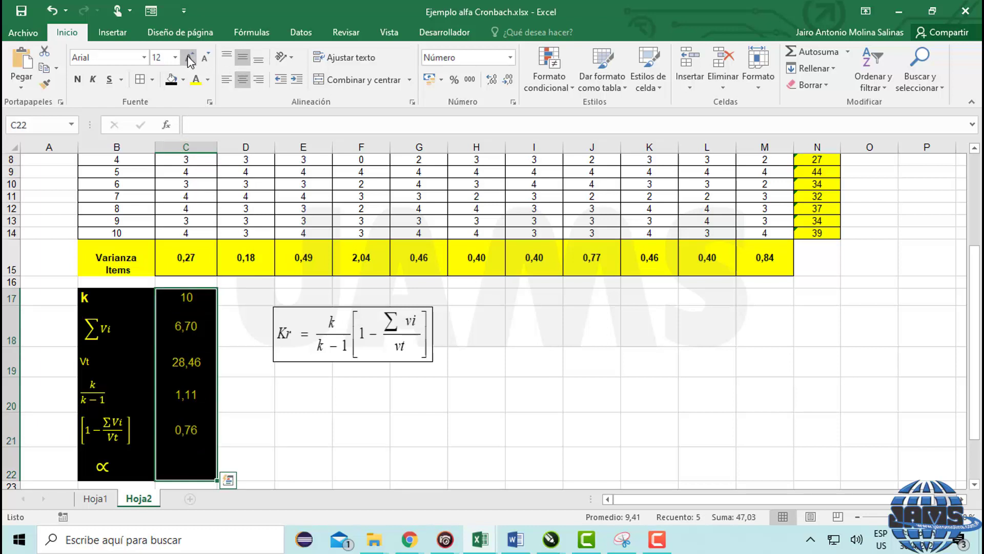
click(189, 58)
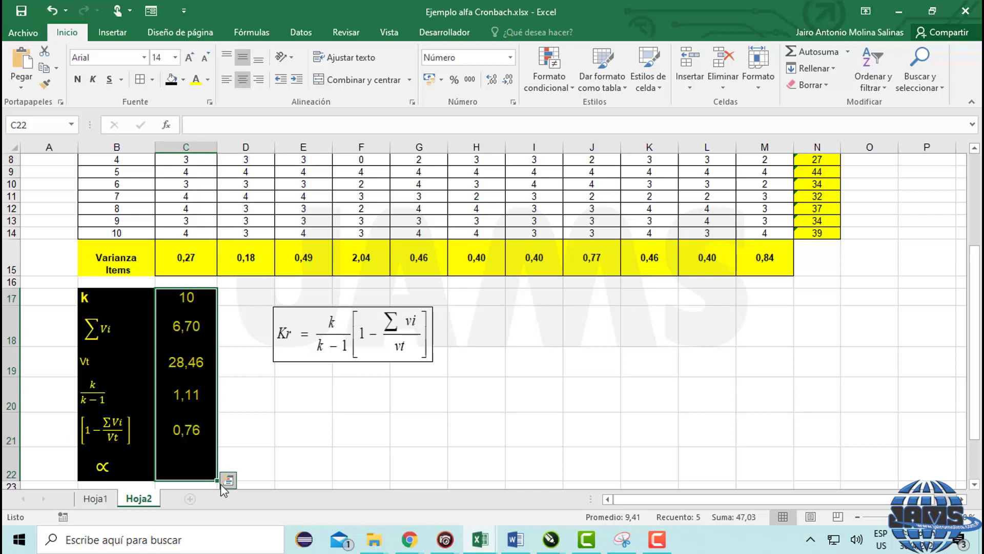
- Calculate Cronbach's alpha in C22 by multiplying the two factors with =C20*C21
click(201, 461)
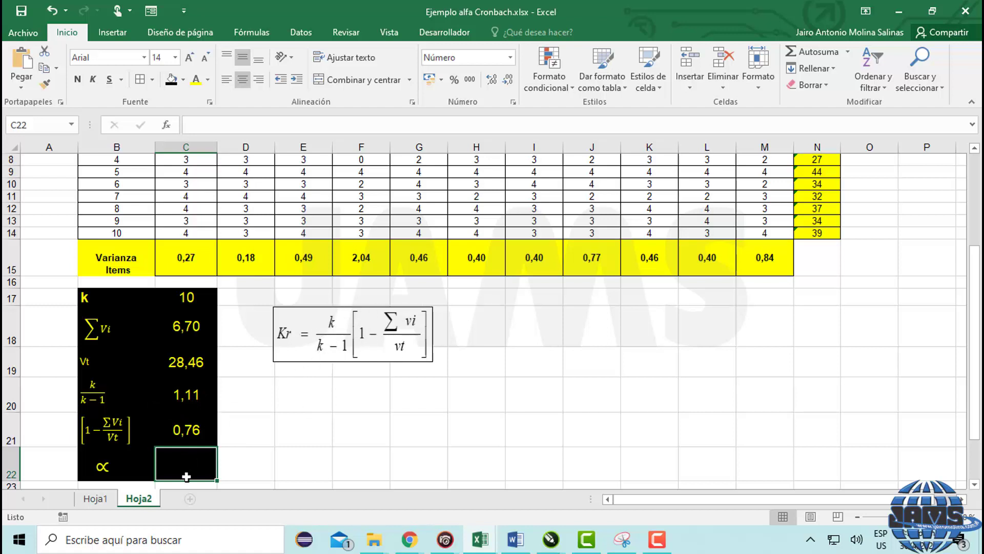
text(=)
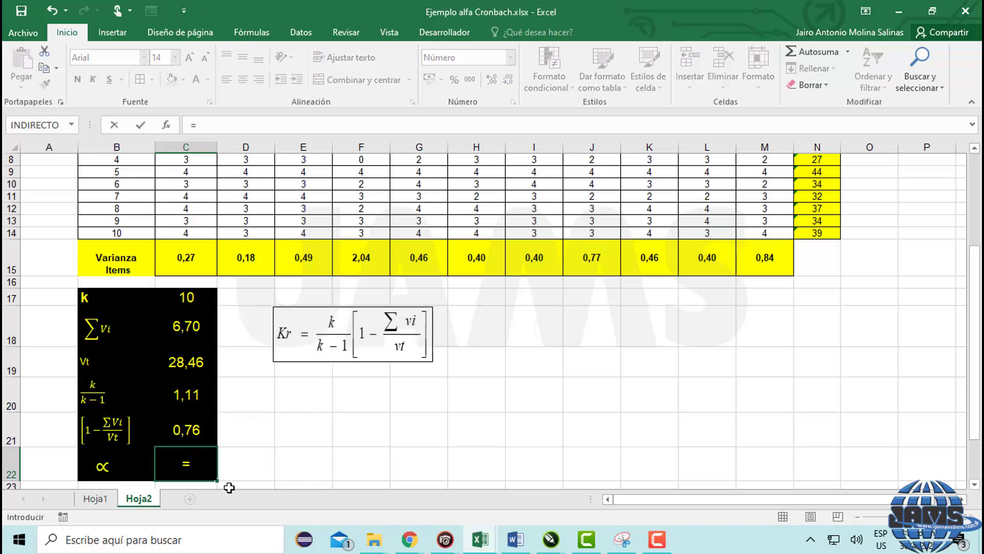
click(185, 396)
text(*)
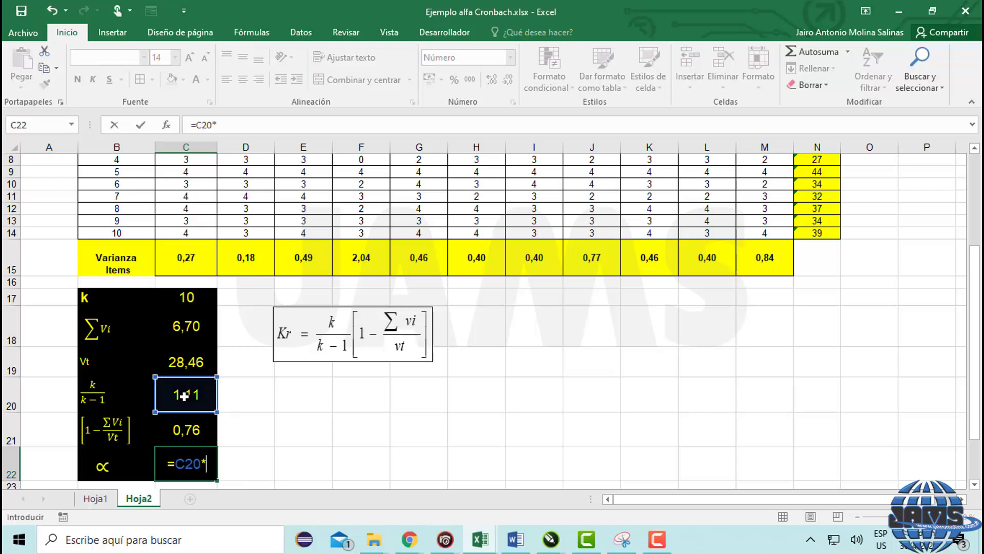
click(183, 422)
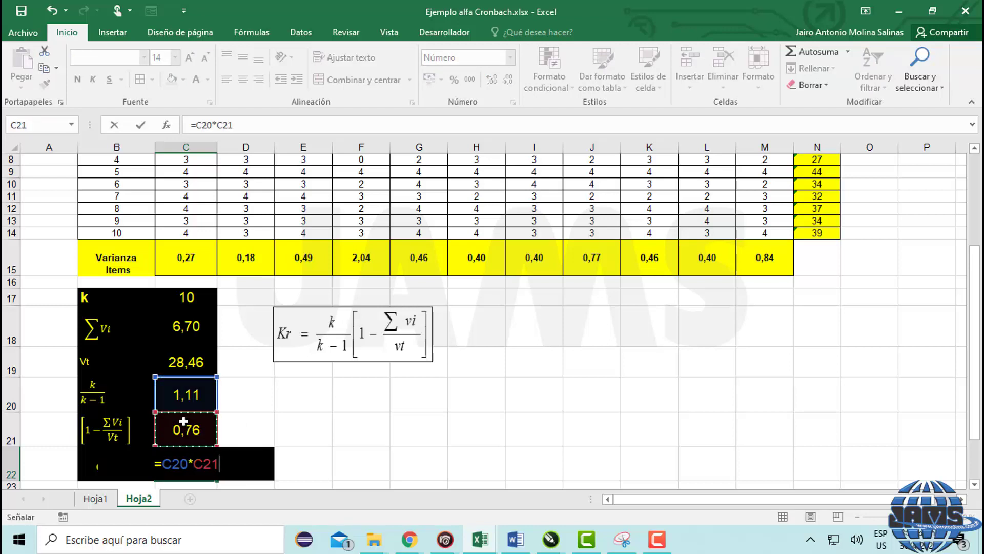
key(Return)
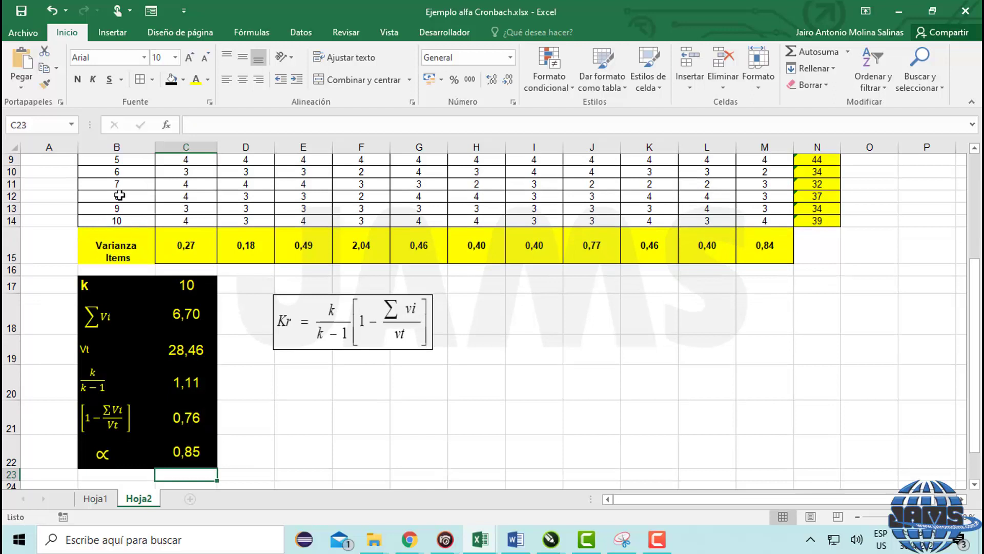
click(85, 233)
drag(393, 257, 780, 248)
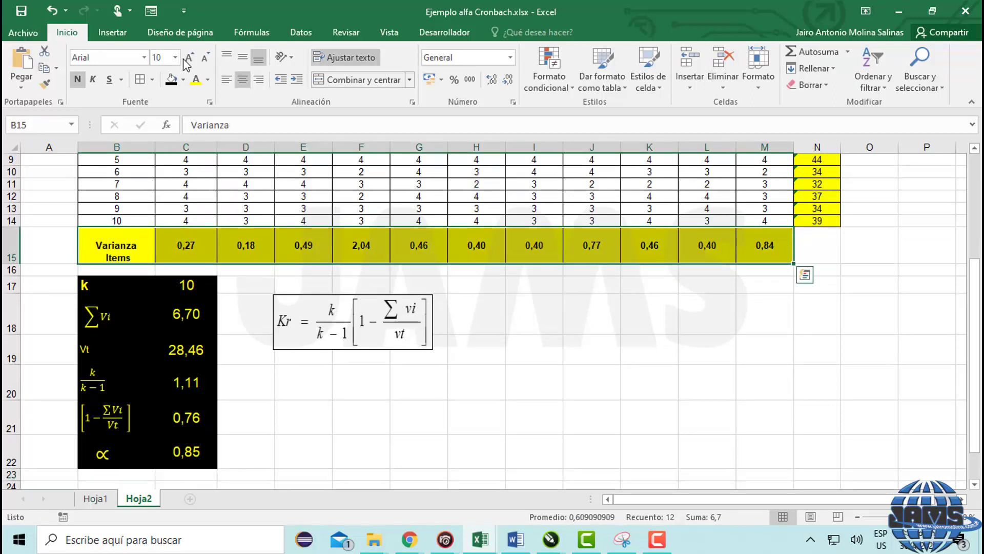
click(278, 426)
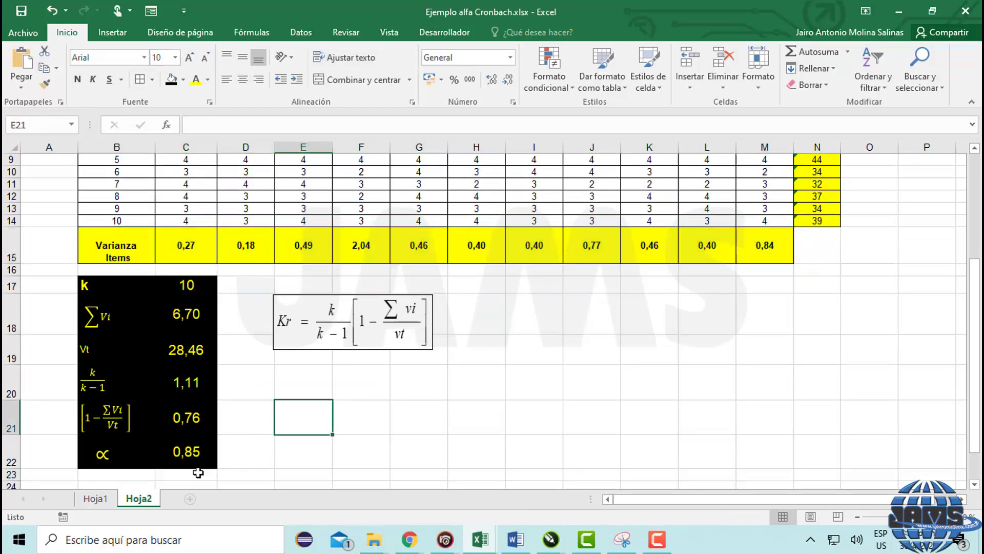
- Change the font color of the alpha result in C22 to white
click(191, 454)
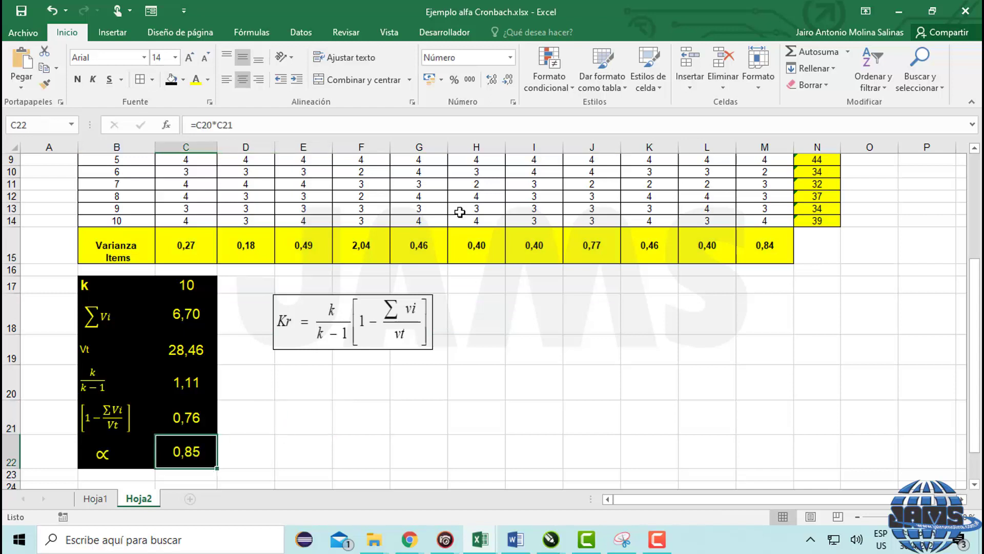
click(207, 81)
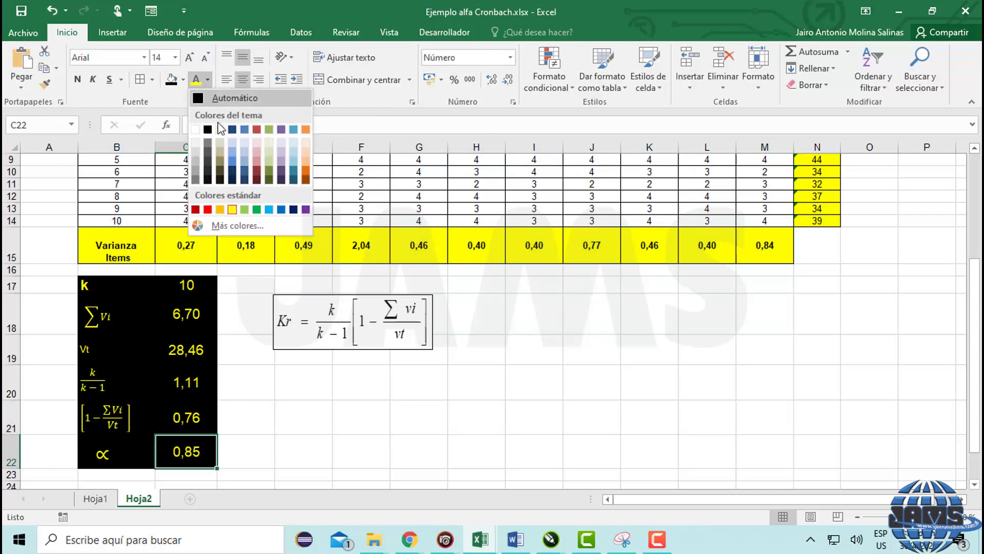
click(196, 131)
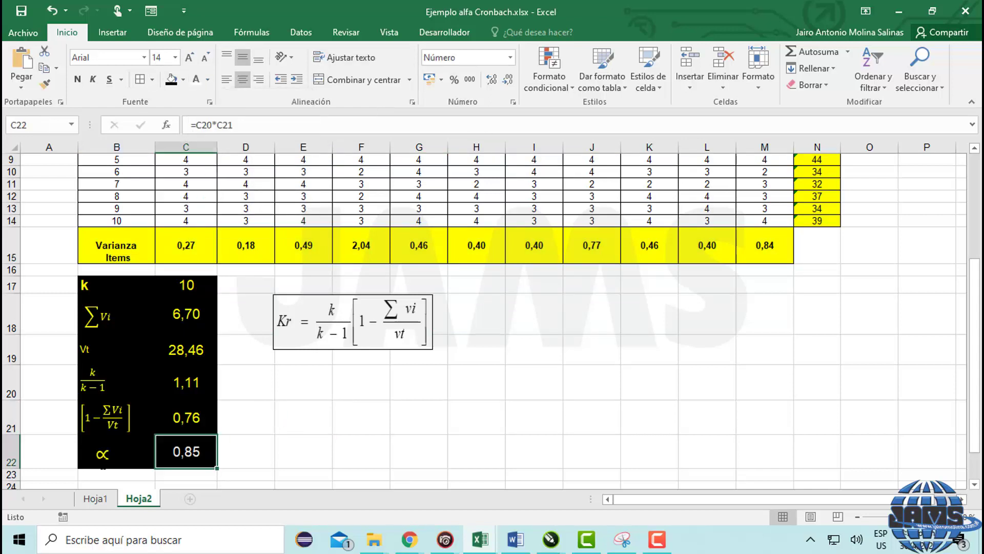
click(380, 443)
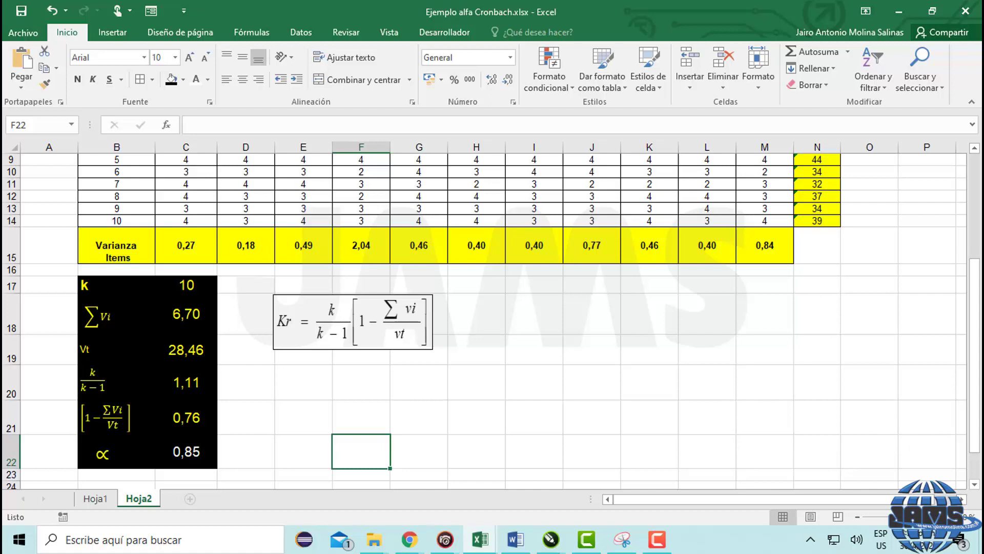
key(F10)
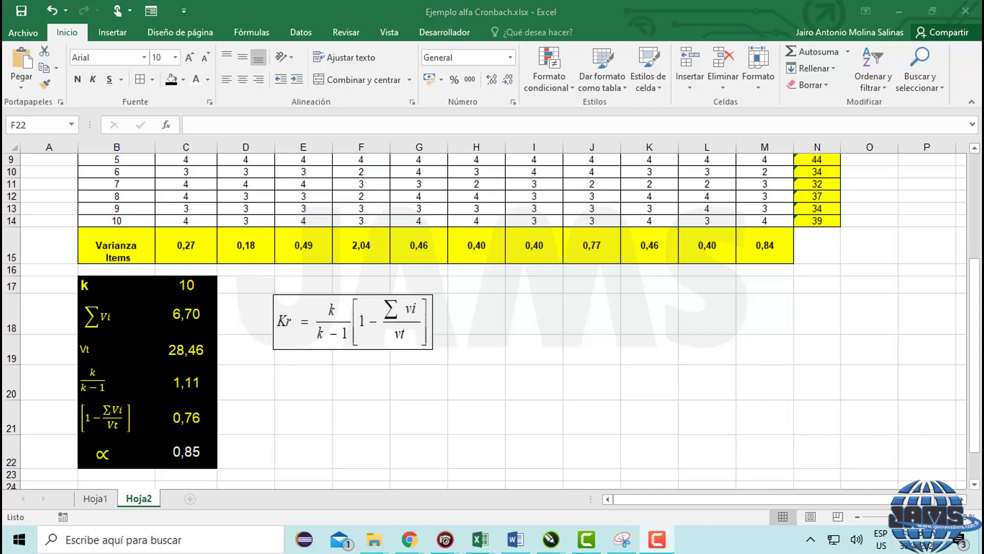